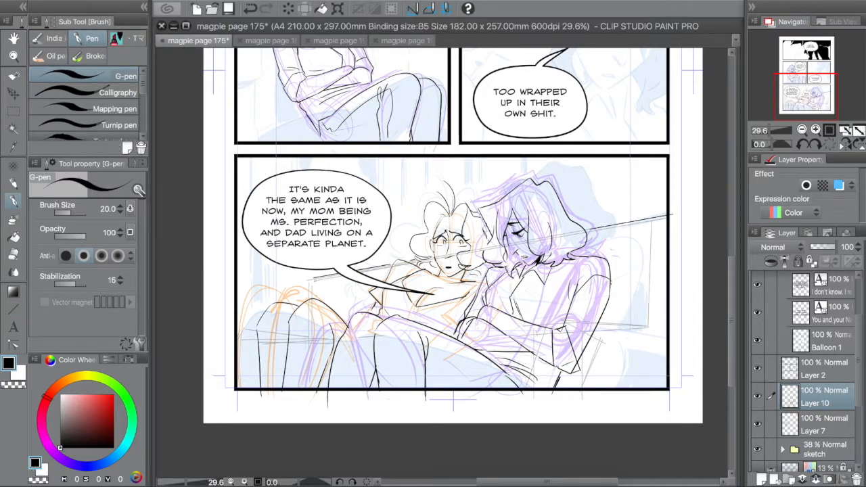
- Ink the sofa's back edge beside the balloon tail and the leg outline at the bottom panel's left edge
key(ctrl+z)
key(e)
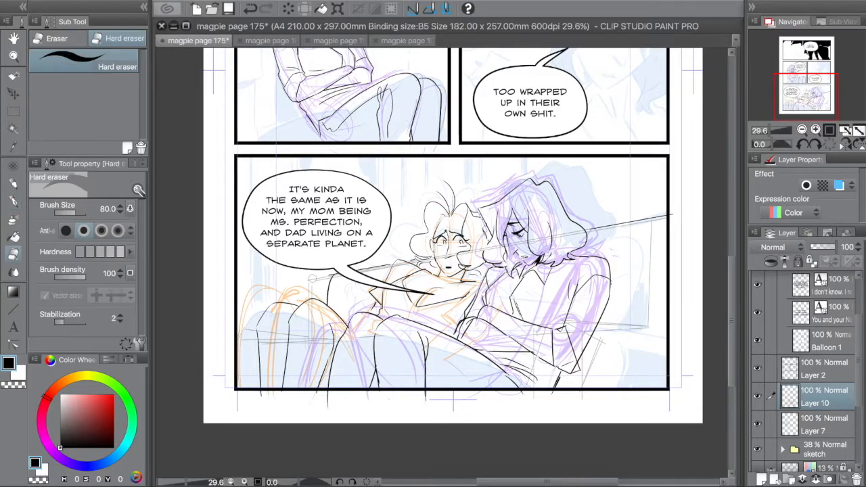
mouse_move(794, 88)
mouse_down()
mouse_move(794, 54)
mouse_move(791, 74)
mouse_up()
key(p)
key(i)
key(u)
key(p)
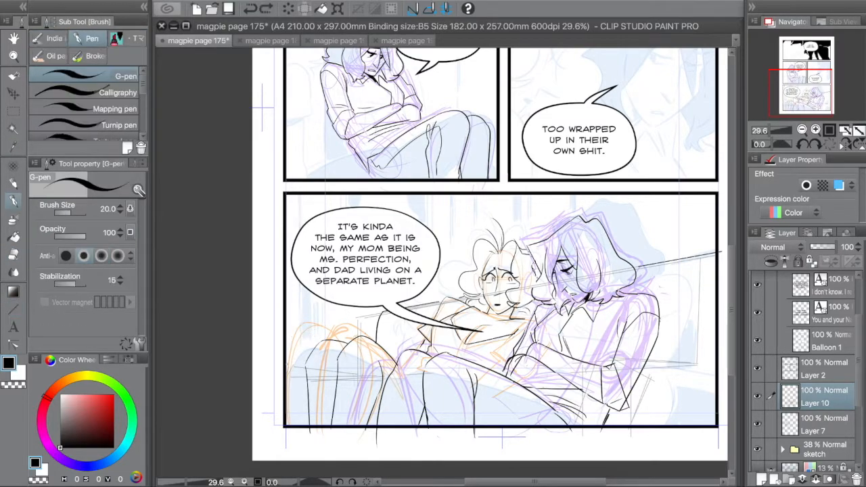
drag(290, 362, 293, 424)
- Draw short vertical straight lines for the background frames above the speech balloon in the bottom panel, with brush size 8
key(u)
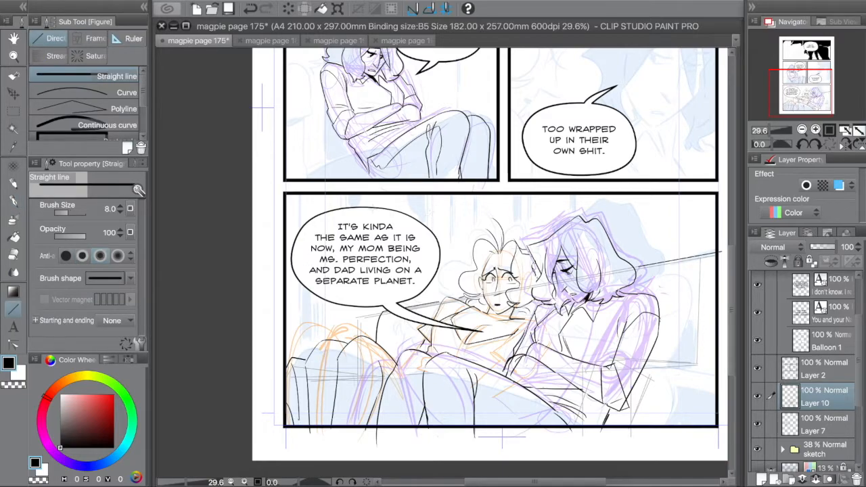
drag(366, 197, 361, 219)
drag(303, 194, 303, 232)
drag(306, 196, 308, 233)
key(ctrl+z)
drag(308, 195, 308, 231)
drag(302, 195, 302, 237)
key(e)
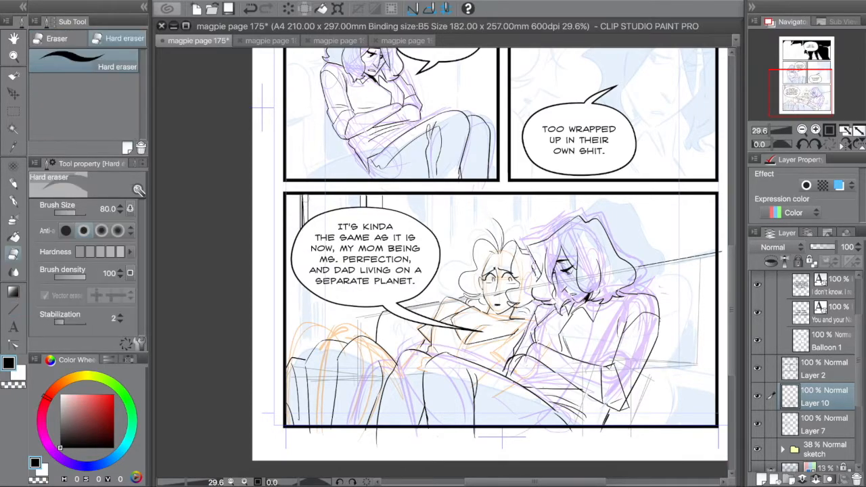
- Draw long vertical straight lines down the wall along the bottom panel's left border and erase the excess
key(u)
drag(292, 195, 292, 338)
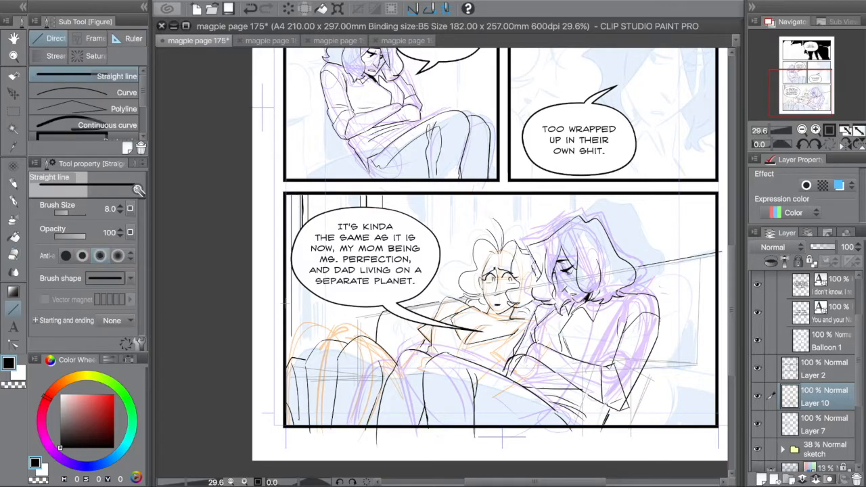
drag(294, 201, 292, 305)
key(e)
drag(291, 200, 293, 353)
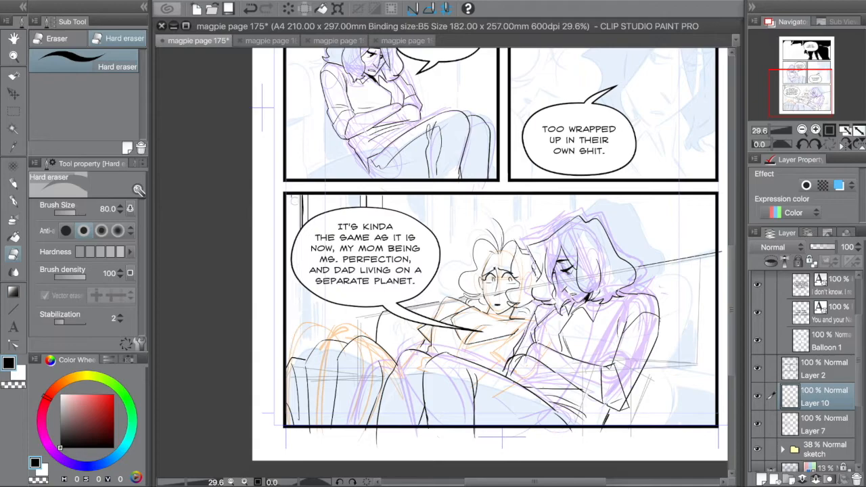
key(u)
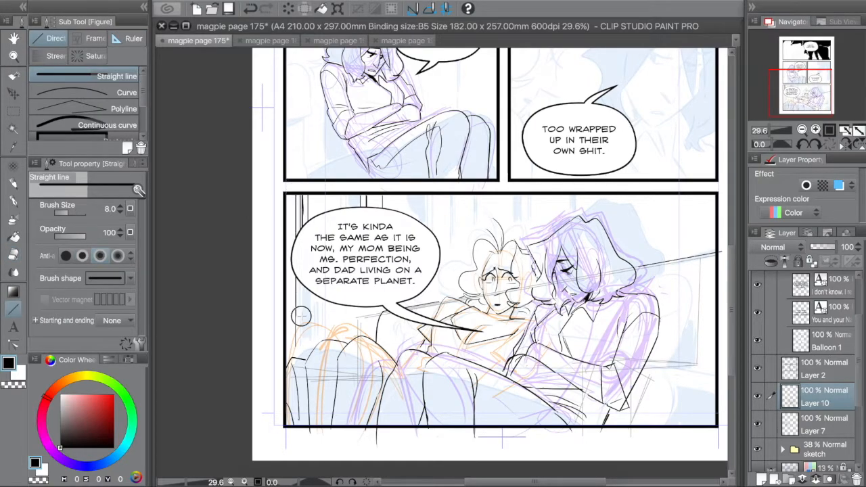
key(e)
- Ink two ragged shadow shapes between the speech balloon and the panel's upper border and fill them black
key(p)
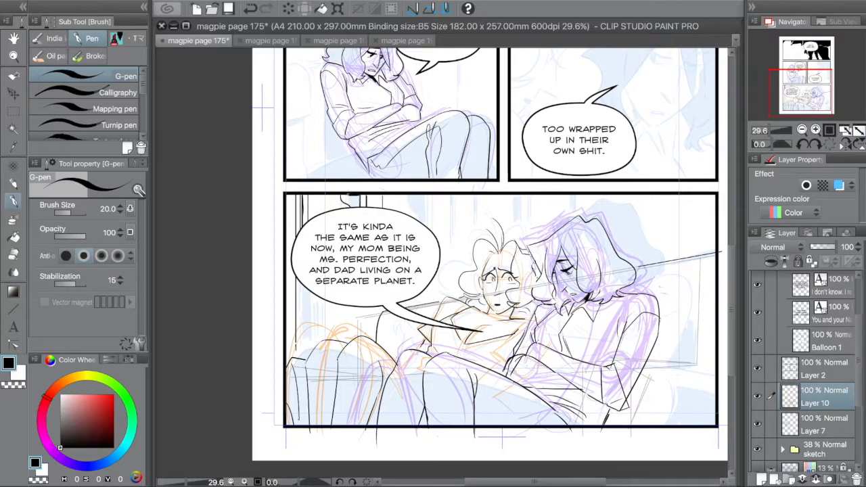
key(g)
click(350, 201)
key(p)
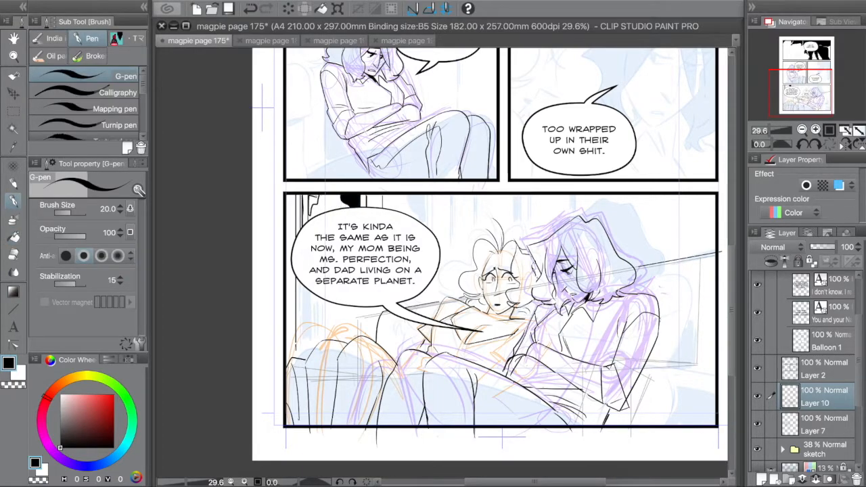
key(g)
click(313, 200)
key(p)
- Draw the straight edges of the two picture frames on the wall above the seated figures
key(u)
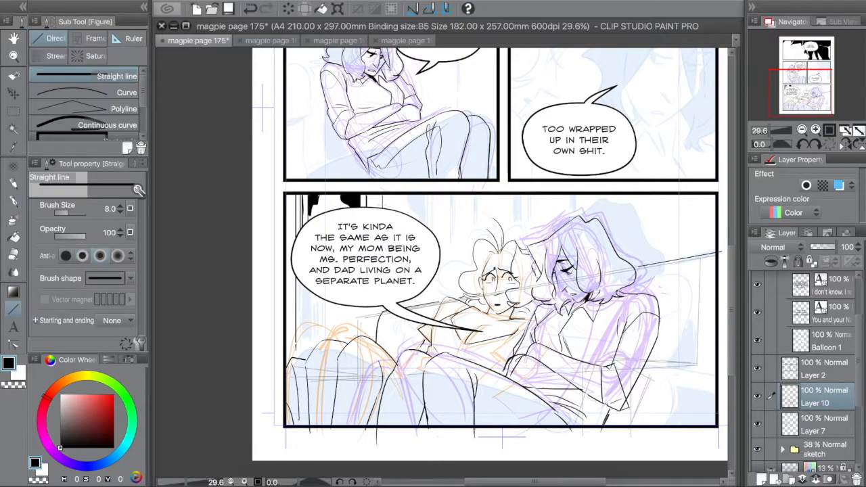
drag(408, 210, 407, 212)
drag(407, 195, 407, 216)
mouse_move(454, 195)
mouse_down()
mouse_move(451, 239)
mouse_move(674, 195)
mouse_up()
drag(514, 195, 512, 222)
drag(579, 195, 579, 214)
- Clean up the line work around the smaller figure's hair and ink the lower edge of the frame beside the balloon
key(e)
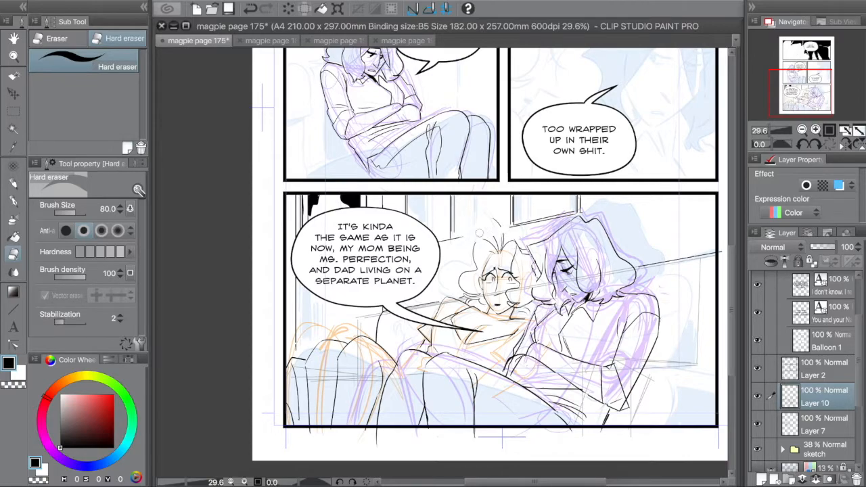
click(505, 229)
key(p)
key(e)
key(p)
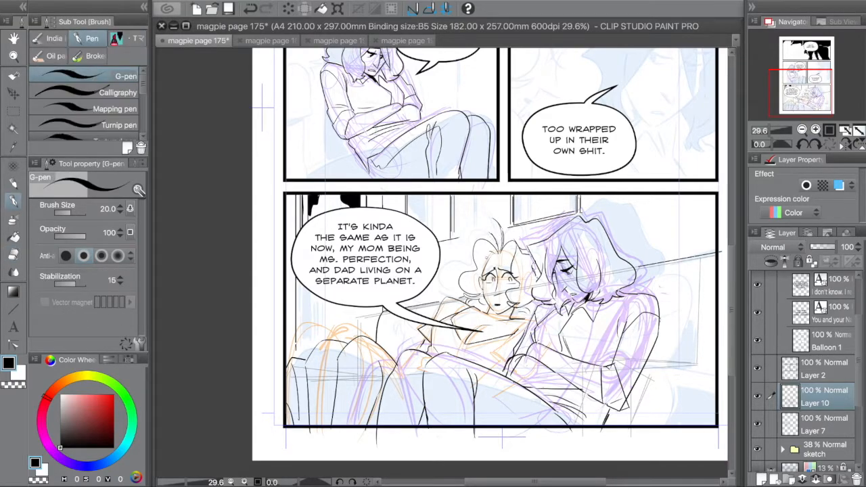
key(e)
key(p)
key(super+z)
drag(438, 245, 454, 240)
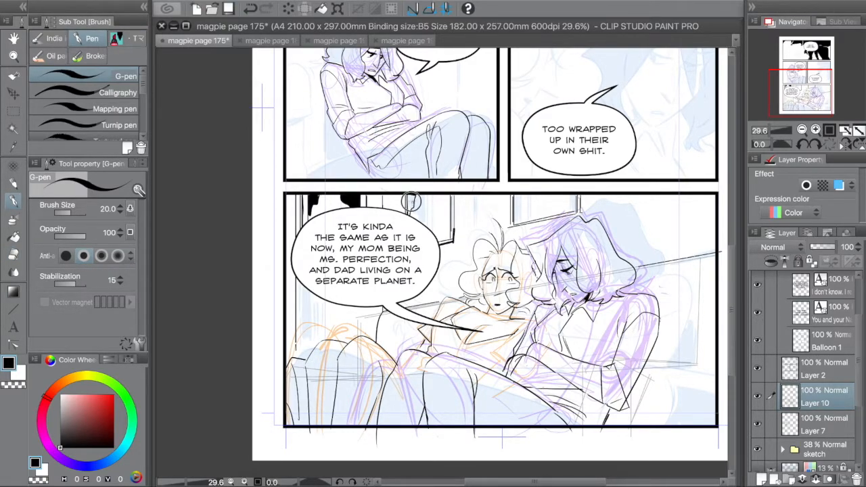
key(g)
click(437, 242)
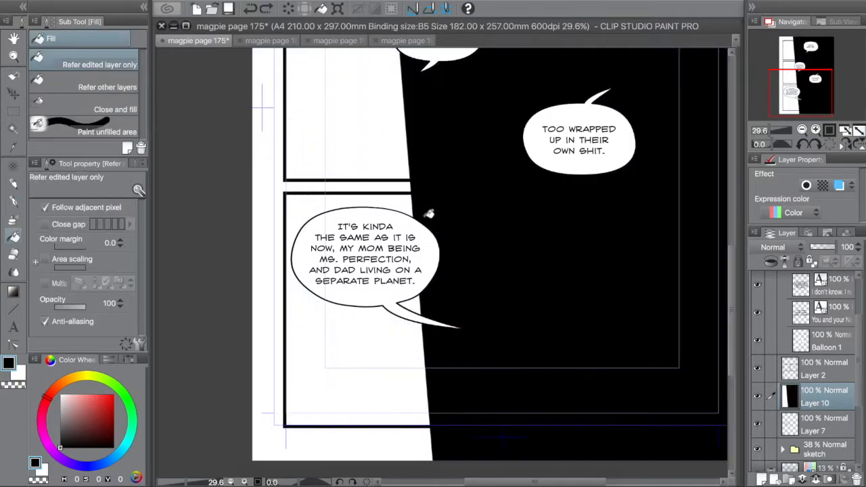
key(super+z)
- Ink ragged shadow shapes inside the two wall frames and fill them black
key(p)
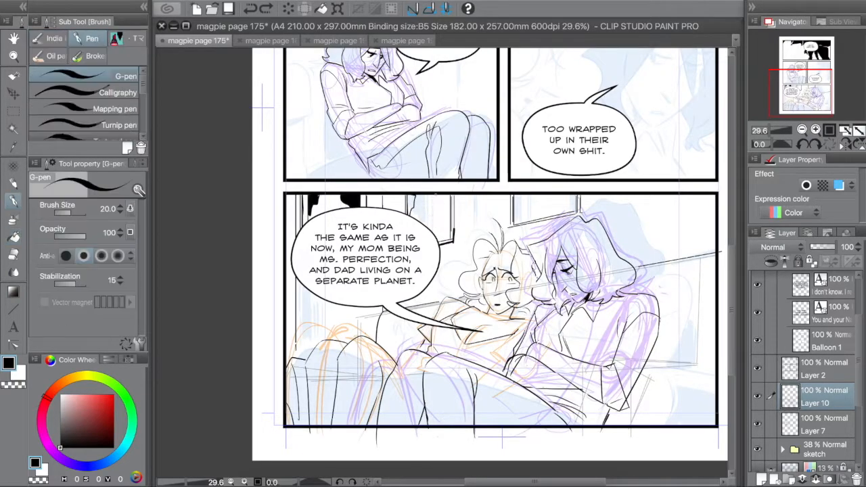
key(g)
click(446, 200)
key(p)
key(g)
- Thicken the lower edge of the frame above the dark-haired figure, add hatching and specks to the wall, and save the page
key(p)
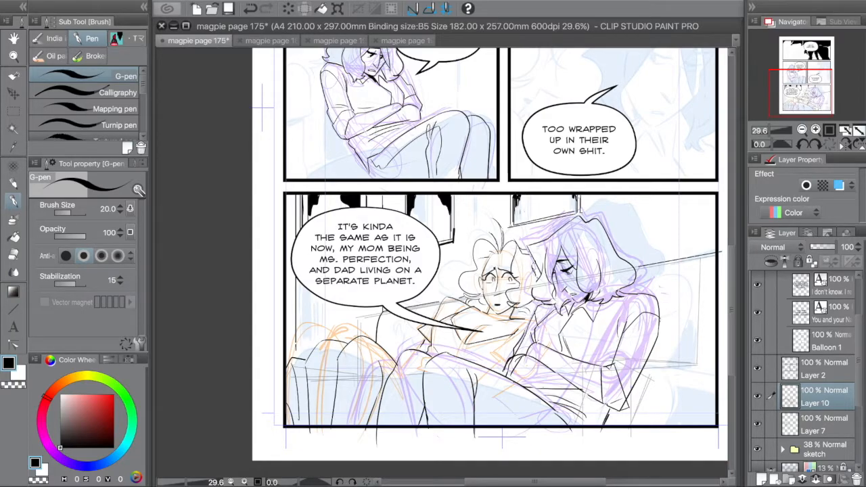
drag(513, 230, 573, 216)
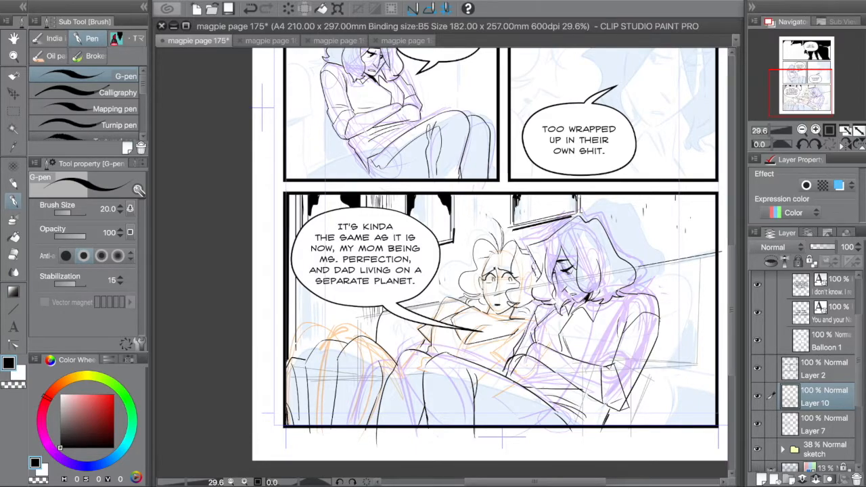
key(ctrl+s)
- Ink the dark-haired figure's raised knee, the sofa seat edge and the shadow outline in the panel's lower-right corner
drag(652, 368, 547, 365)
key(u)
key(p)
mouse_move(547, 366)
mouse_down()
mouse_move(530, 369)
mouse_move(490, 424)
mouse_up()
drag(569, 384, 608, 391)
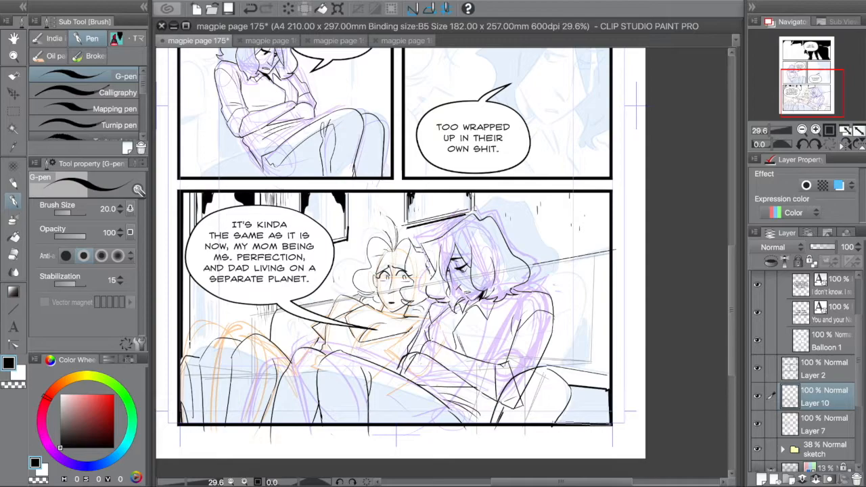
key(g)
click(586, 404)
key(ctrl+z)
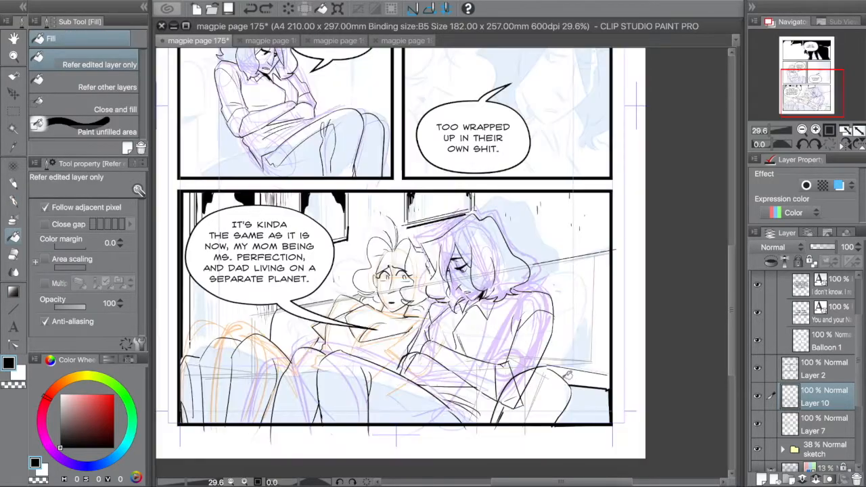
- Close the shadow outline beside the raised knee and fill the lower-right corner black
key(p)
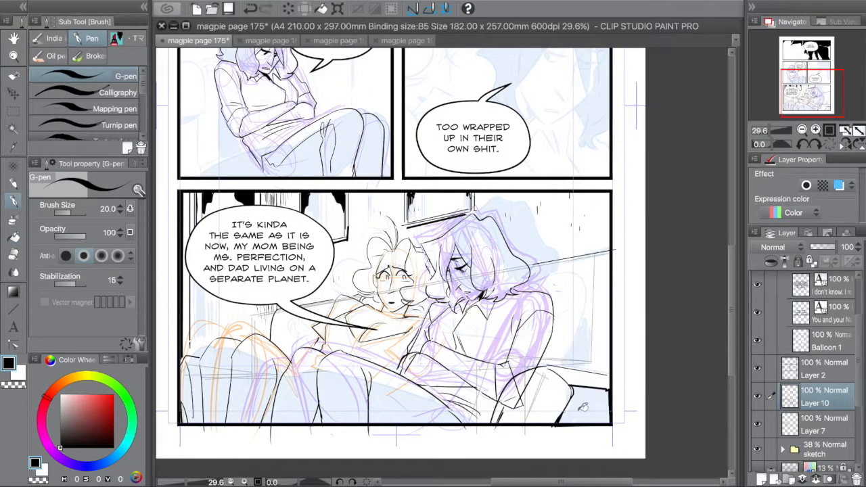
key(g)
click(583, 406)
- Erase the arm and sofa lines that cross the dark-haired figure's raised knee
key(p)
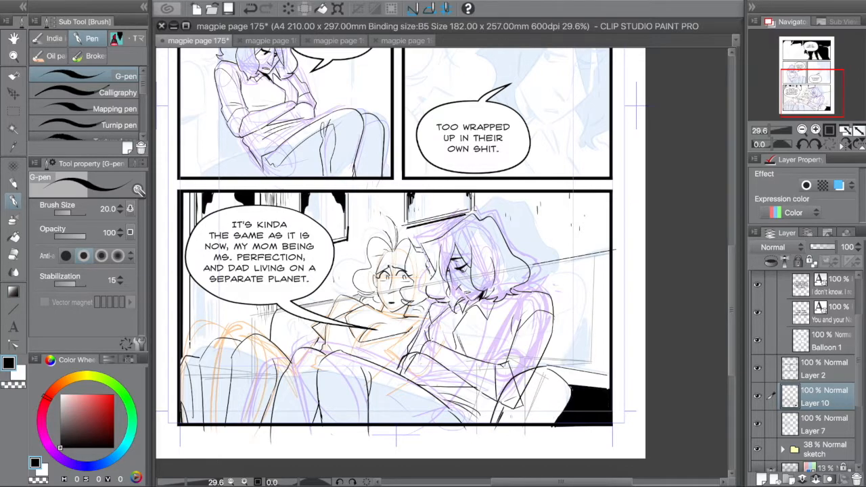
key(e)
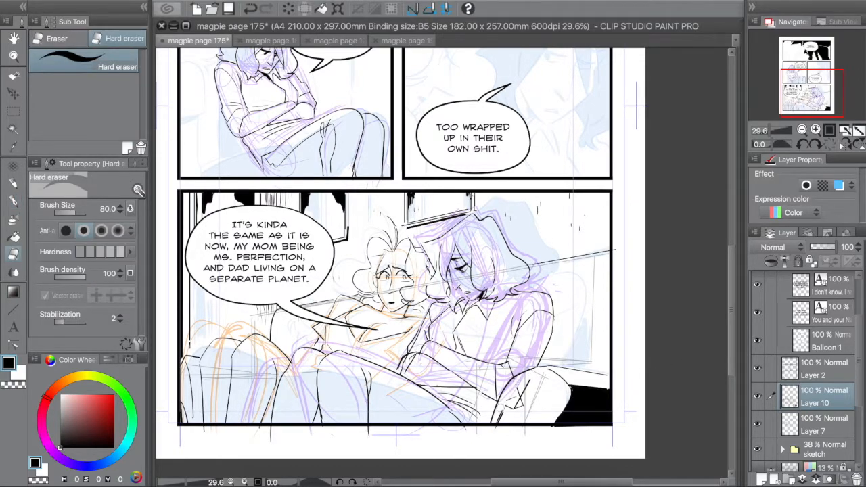
key(p)
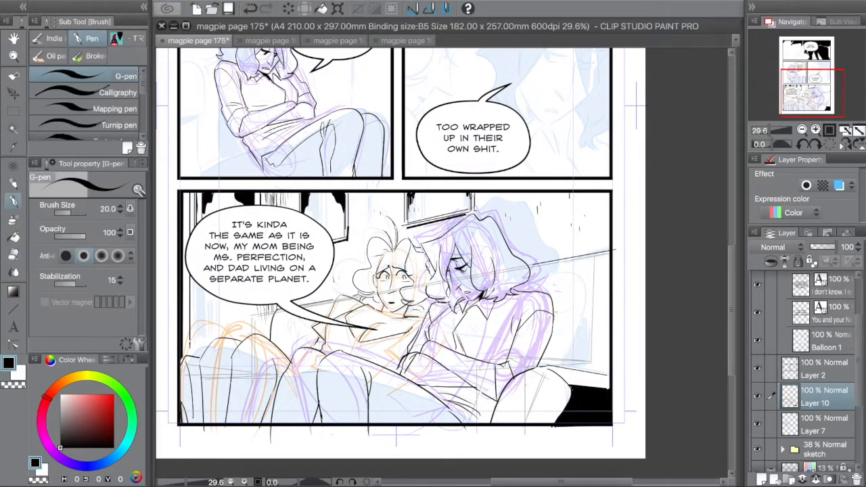
- Ink small black shadows behind the dark-haired figure's elbow and under the hair tips, and save the page
key(ctrl+z)
key(e)
key(p)
key(ctrl+s)
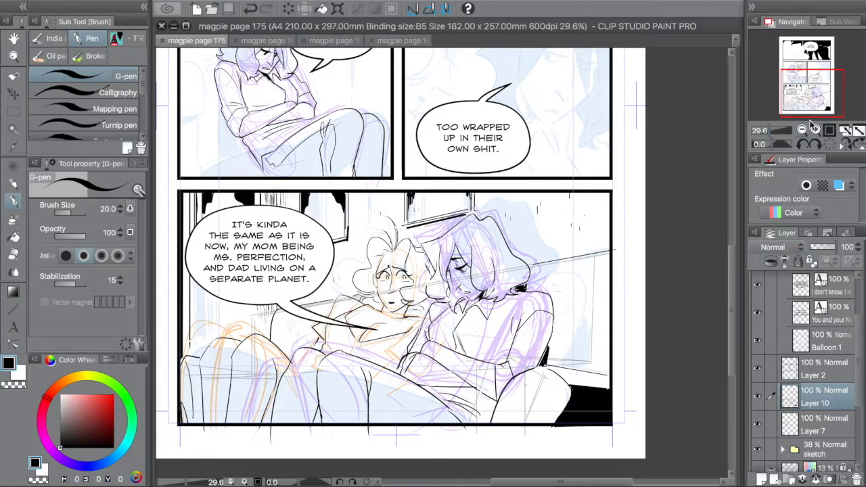
- Hide the sketch folder and add a new layer directly above Layer 7
drag(817, 108, 815, 110)
click(760, 451)
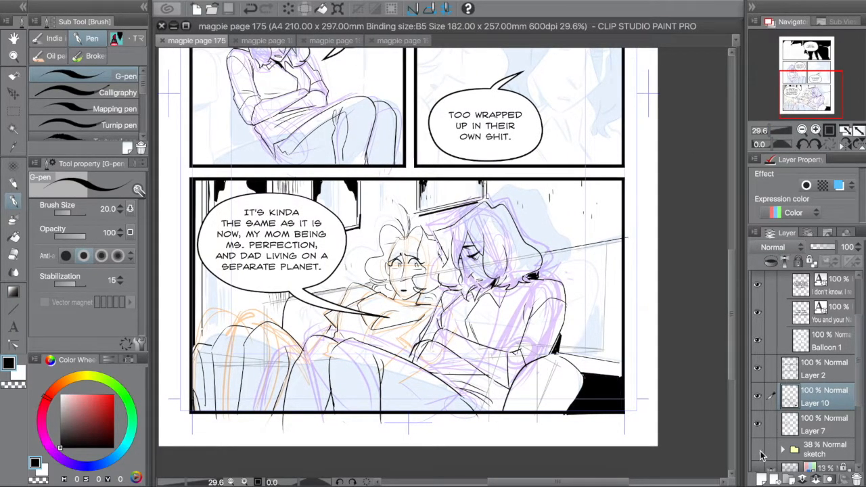
mouse_move(793, 107)
mouse_down()
mouse_move(793, 93)
mouse_move(796, 115)
mouse_up()
click(805, 428)
click(763, 479)
- Outline the sides and base of the foreground legs with the G-pen at brush size 70
click(12, 59)
click(269, 406)
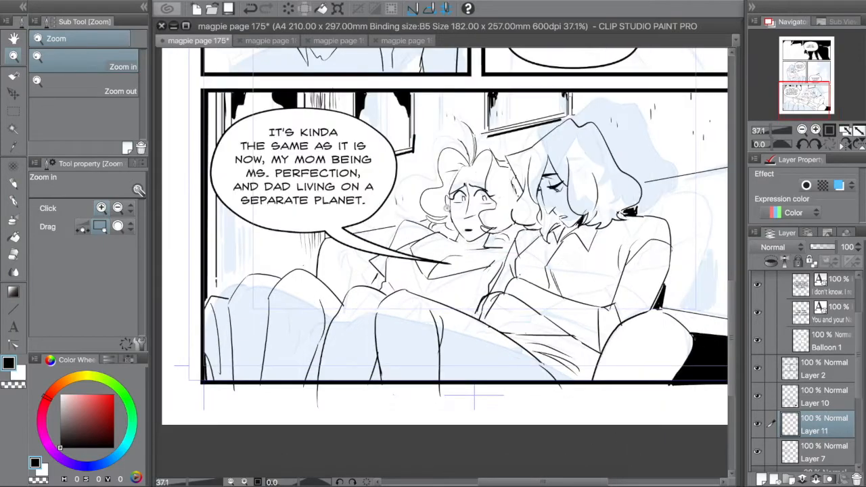
key(p)
key(bracketright)
key(bracketright)
key(bracketright)
key(bracketright)
key(bracketright)
key(bracketright)
mouse_move(251, 279)
mouse_down()
mouse_move(232, 307)
mouse_move(236, 366)
mouse_move(250, 394)
mouse_move(551, 402)
mouse_up()
mouse_move(493, 333)
mouse_down()
mouse_move(556, 391)
mouse_move(552, 404)
mouse_up()
drag(404, 292, 542, 373)
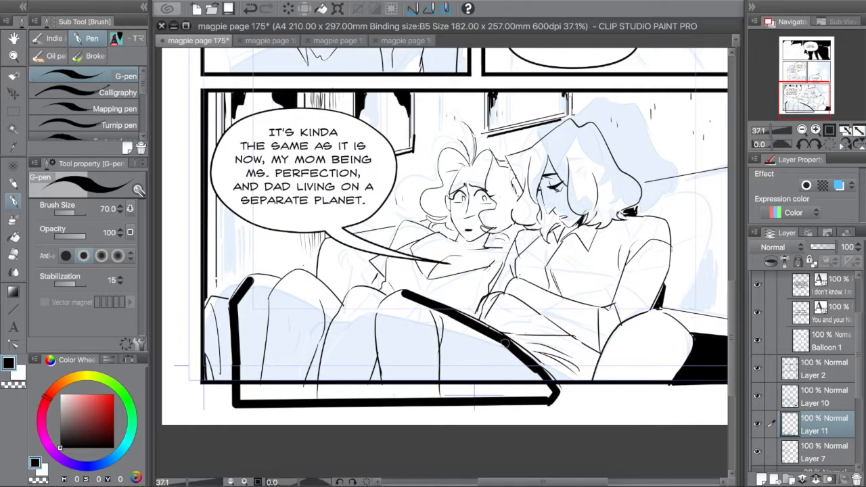
- Complete the thick outline along the tops of the knees and fill the foreground legs solid black
mouse_move(410, 293)
mouse_down()
mouse_move(361, 288)
mouse_move(342, 305)
mouse_up()
mouse_move(279, 282)
mouse_down()
mouse_move(295, 273)
mouse_move(340, 309)
mouse_up()
mouse_move(251, 279)
mouse_down()
mouse_move(284, 287)
mouse_move(256, 279)
mouse_move(281, 280)
mouse_up()
key(ctrl+z)
key(ctrl+z)
key(ctrl+z)
key(g)
click(358, 363)
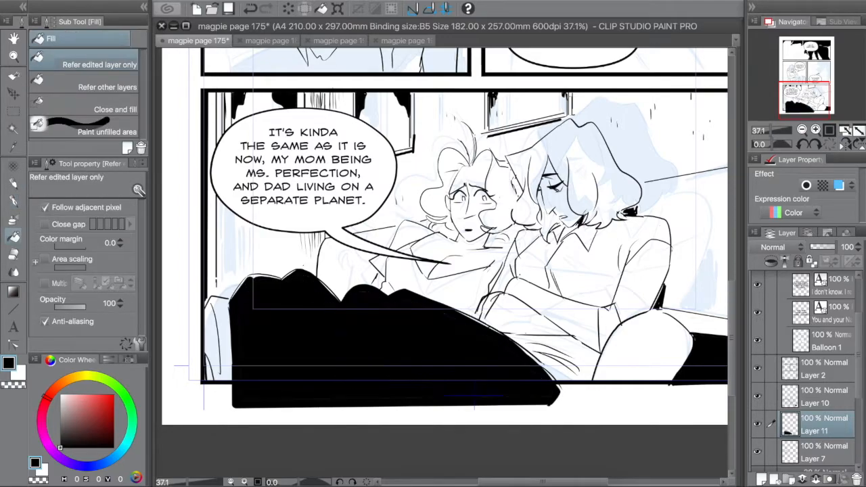
- Outline the dark-haired figure's hair lock in front of the face with thick strokes and fill it black
key(p)
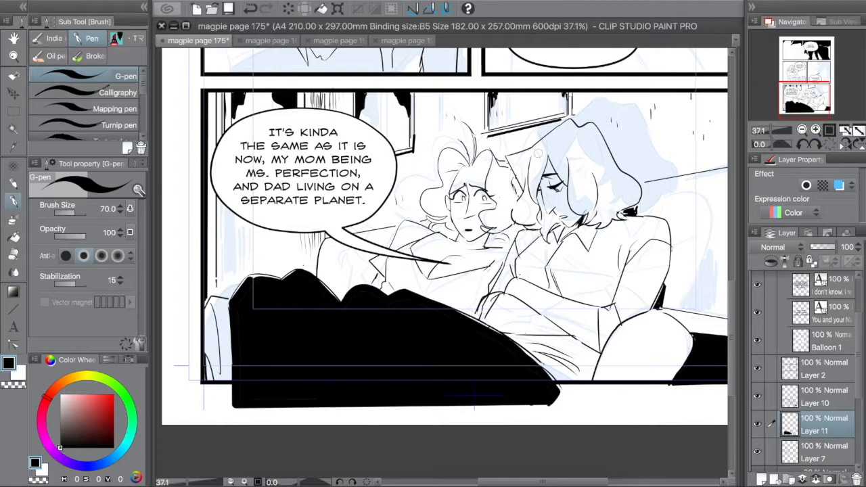
mouse_move(507, 159)
mouse_down()
mouse_move(526, 193)
mouse_move(516, 208)
mouse_move(535, 227)
mouse_move(545, 236)
mouse_move(560, 211)
mouse_up()
key(e)
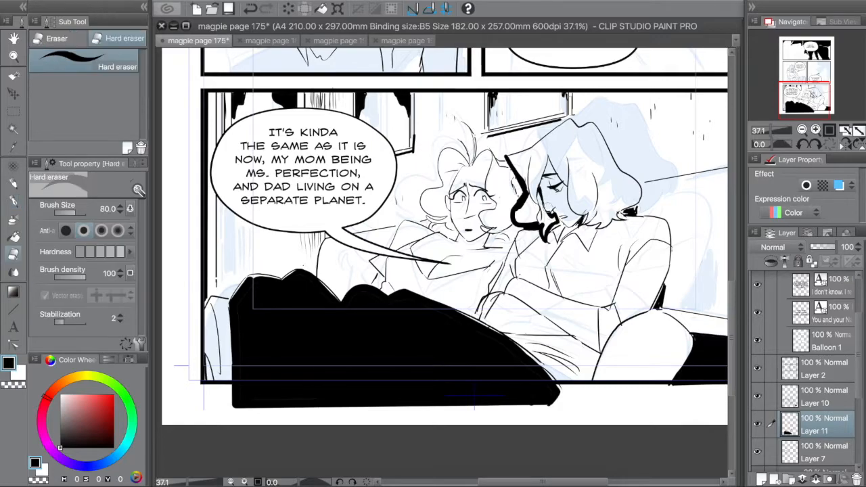
key(p)
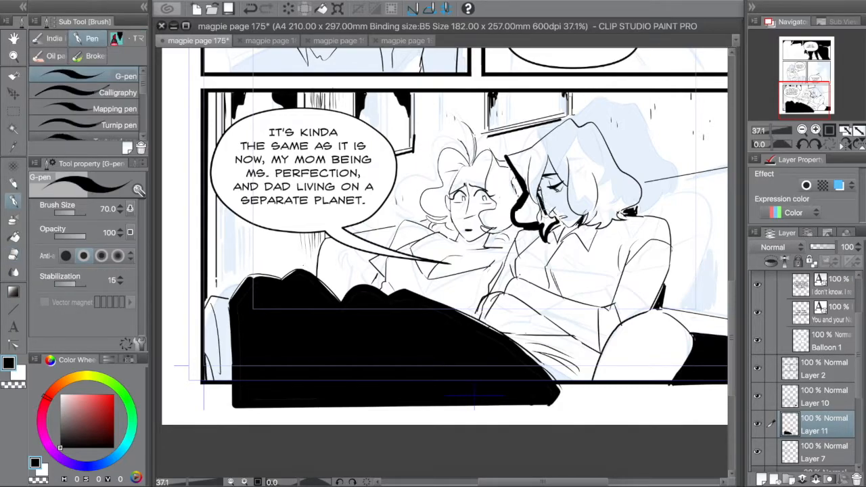
mouse_move(562, 217)
mouse_down()
mouse_move(546, 232)
mouse_move(541, 177)
mouse_move(548, 154)
mouse_move(527, 158)
mouse_move(549, 156)
mouse_up()
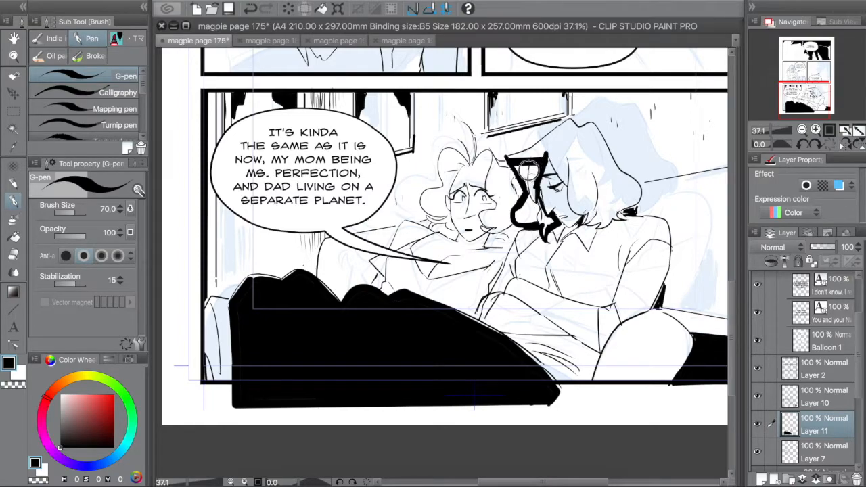
key(g)
click(529, 169)
- Outline the crown of the dark-haired figure's hair down to the fringe and fill it black
key(p)
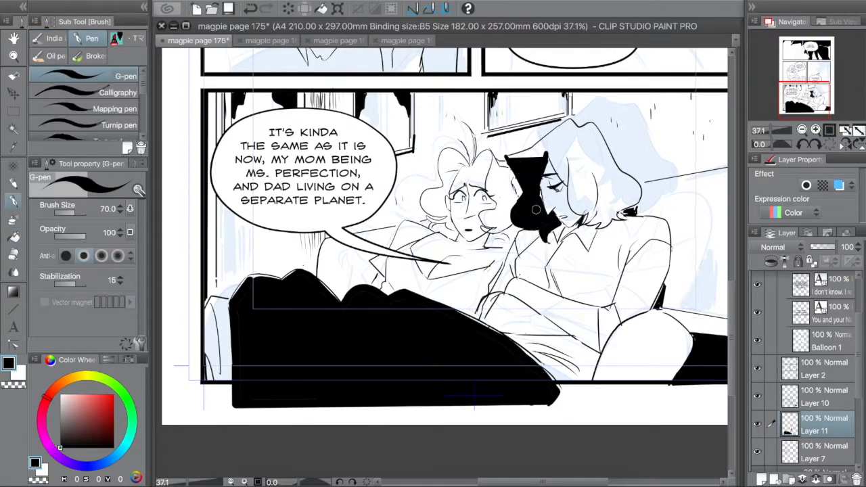
mouse_move(512, 161)
mouse_down()
mouse_move(564, 124)
mouse_move(583, 126)
mouse_move(593, 129)
mouse_move(609, 170)
mouse_up()
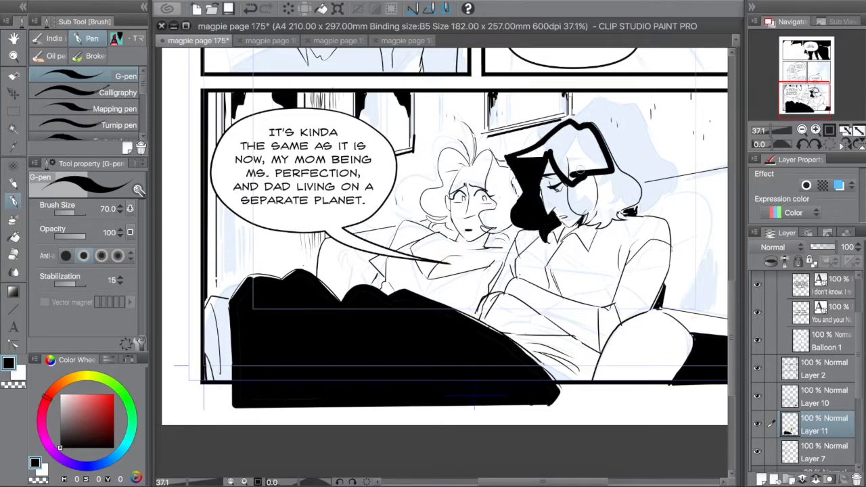
key(g)
click(561, 144)
key(p)
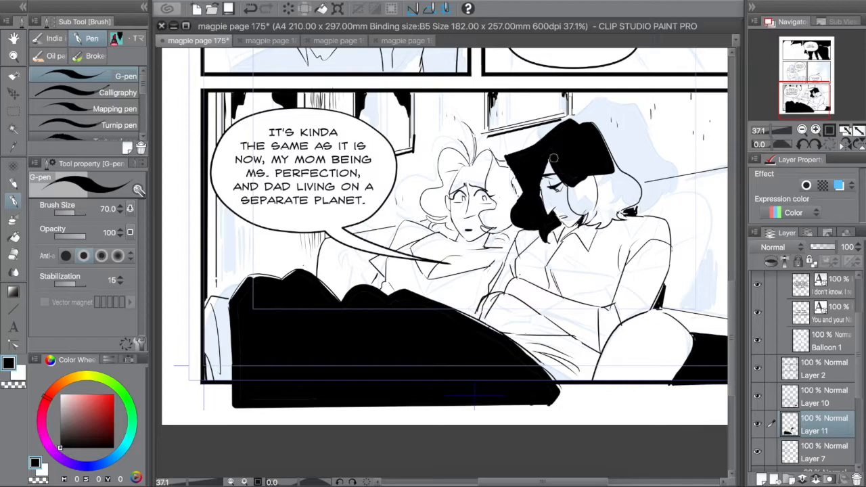
- Outline and fill the remaining side of the dark-haired figure's hair black, and add short ink lines behind the foreground knees
mouse_move(567, 184)
mouse_down()
mouse_move(588, 210)
mouse_move(590, 229)
mouse_move(610, 226)
mouse_move(637, 207)
mouse_move(637, 185)
mouse_move(608, 168)
mouse_up()
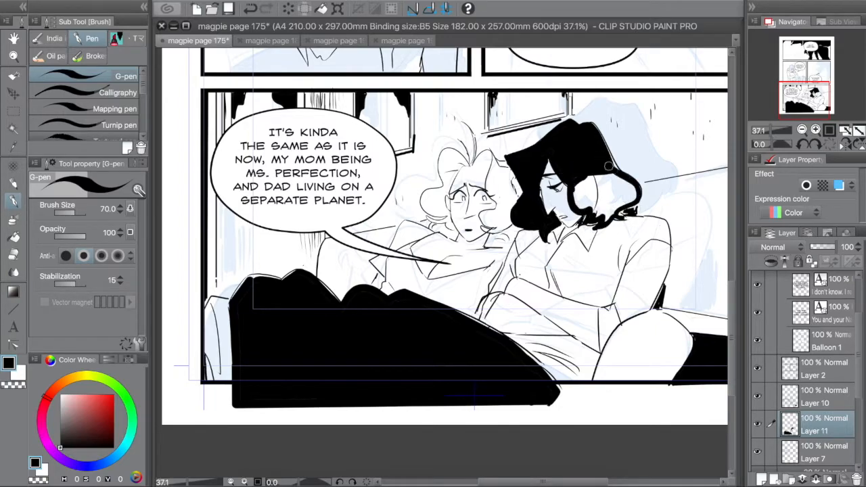
key(g)
key(p)
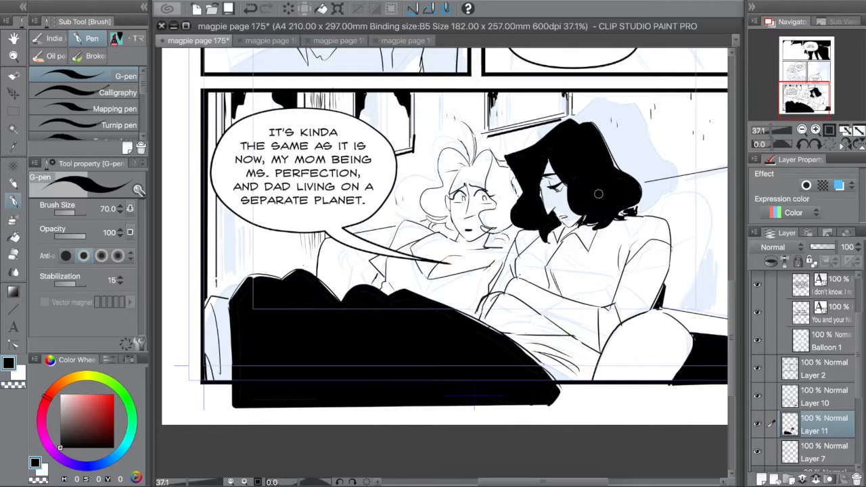
mouse_move(403, 288)
mouse_down()
mouse_move(432, 283)
mouse_move(428, 296)
mouse_up()
drag(490, 273, 482, 294)
- Select Layer 10 and lock its transparent pixels
click(802, 130)
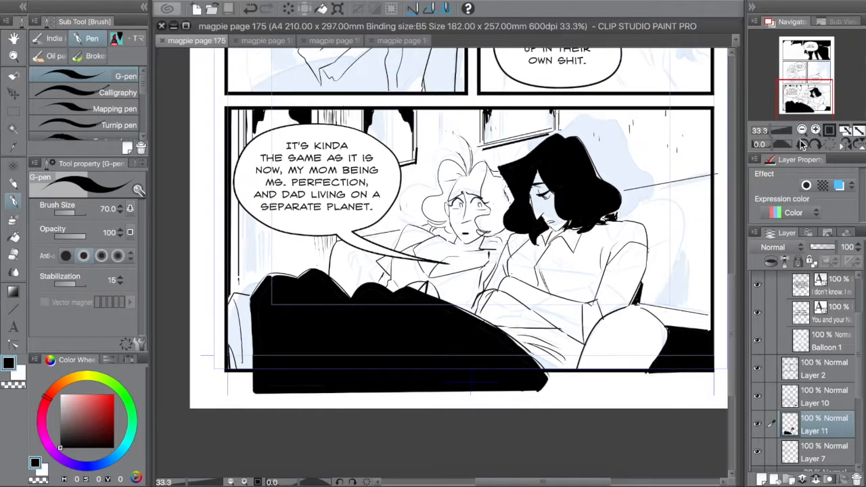
click(802, 129)
click(807, 393)
click(811, 262)
- Draw white contour lines down the black foreground legs with the G-pen at brush size 250
key(x)
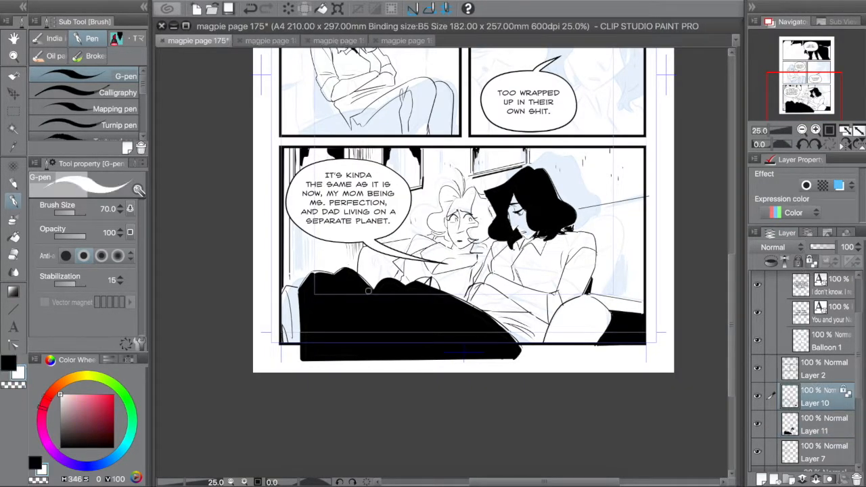
key(bracketright)
key(bracketright)
key(bracketright)
key(bracketright)
key(bracketright)
key(bracketright)
key(bracketright)
drag(328, 284, 320, 344)
drag(360, 289, 349, 343)
drag(375, 292, 358, 351)
drag(408, 284, 396, 343)
drag(442, 298, 440, 342)
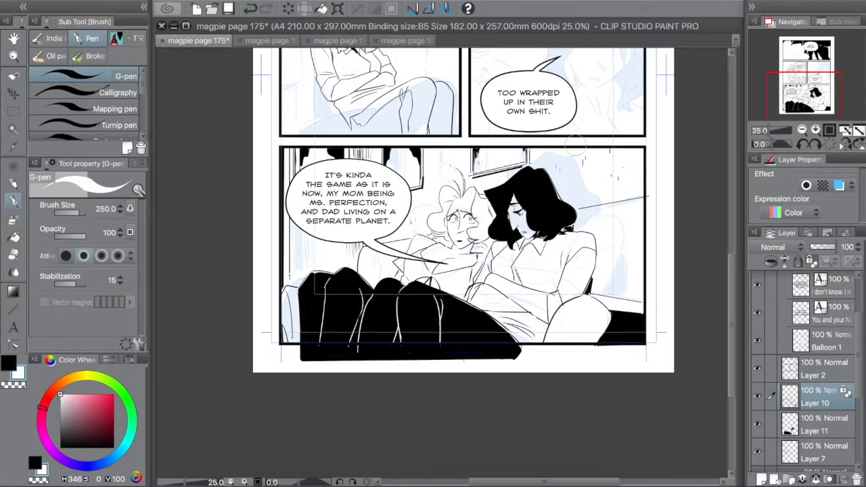
- Select Layer 4 and set the Hard eraser to brush size 400 for the seated figure in the first middle-row panel
scroll(464, 264, up, 5)
scroll(464, 264, down, 3)
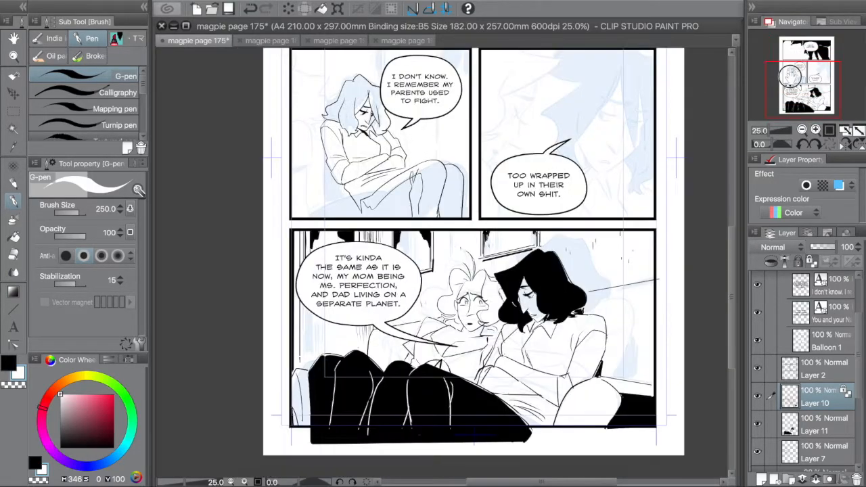
scroll(464, 264, up, 1)
drag(859, 395, 858, 443)
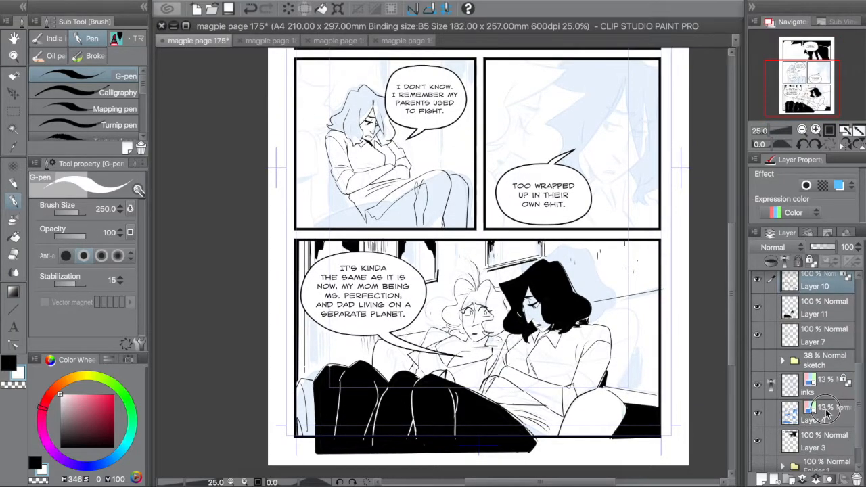
click(827, 414)
key(super+plus)
scroll(474, 264, up, 2)
key(w)
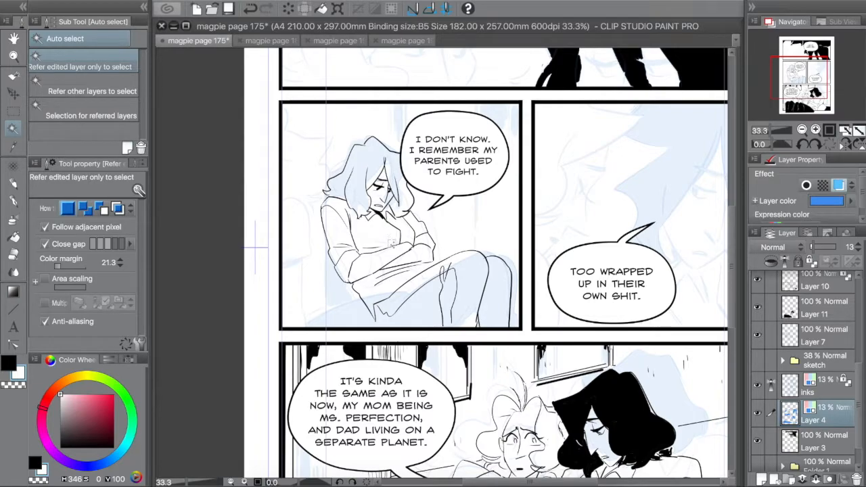
key(e)
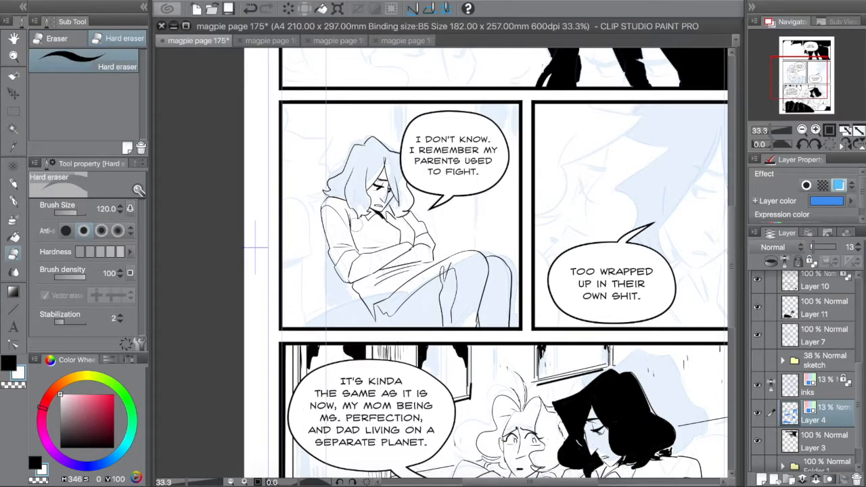
key(])
key(])
key(])
drag(340, 165, 355, 183)
drag(366, 144, 387, 184)
mouse_move(417, 273)
mouse_down()
mouse_move(448, 311)
mouse_move(424, 291)
mouse_move(398, 321)
mouse_up()
key(super+z)
key(super+z)
key(super+z)
mouse_move(410, 266)
mouse_down()
mouse_move(444, 295)
mouse_move(482, 269)
mouse_move(503, 311)
mouse_up()
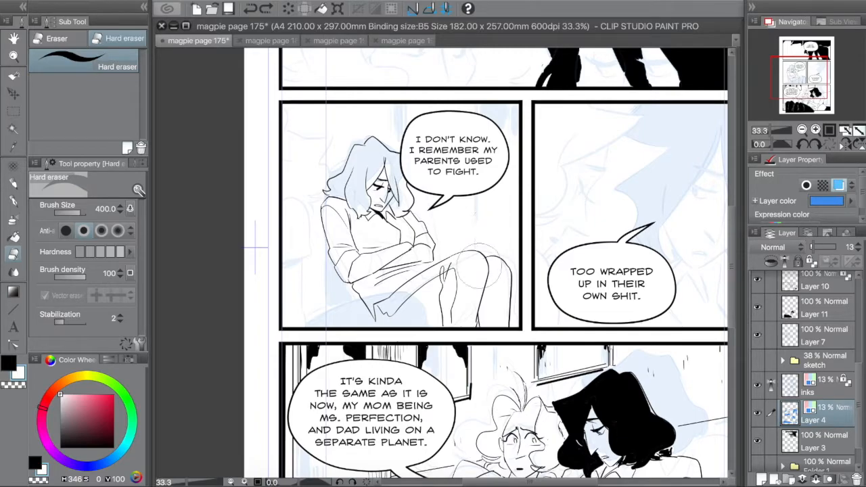
key(super+z)
- Erase the seated figure's blue hair and leg shading on Layer 4 and the leftover sketch lines on the inks layer
mouse_move(414, 185)
mouse_down()
mouse_move(383, 159)
mouse_move(364, 229)
mouse_move(353, 193)
mouse_move(360, 161)
mouse_move(372, 174)
mouse_up()
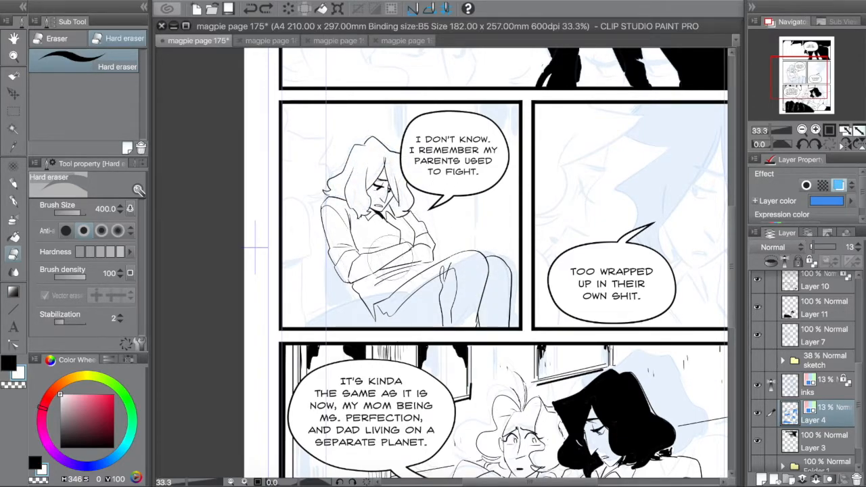
mouse_move(429, 290)
mouse_down()
mouse_move(451, 284)
mouse_move(497, 298)
mouse_move(492, 255)
mouse_up()
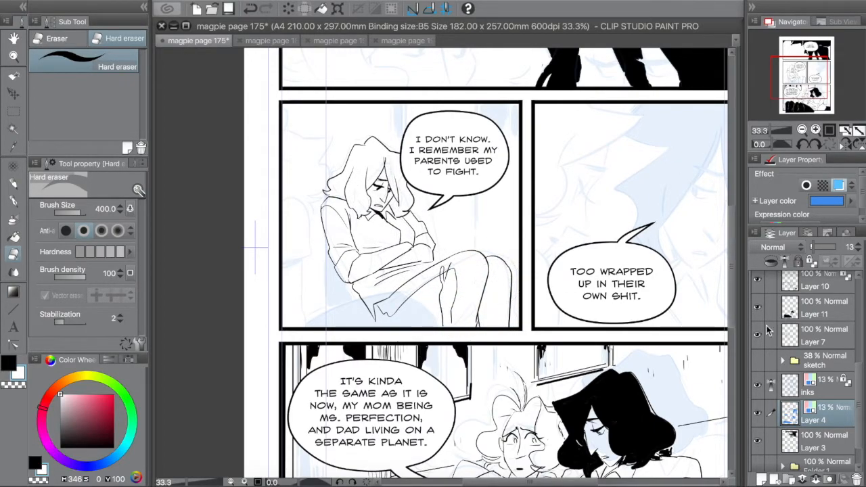
click(826, 387)
mouse_move(373, 166)
mouse_down()
mouse_move(355, 166)
mouse_move(381, 154)
mouse_move(386, 197)
mouse_move(359, 249)
mouse_up()
mouse_move(411, 272)
mouse_down()
mouse_move(411, 245)
mouse_move(393, 245)
mouse_move(490, 279)
mouse_move(461, 292)
mouse_up()
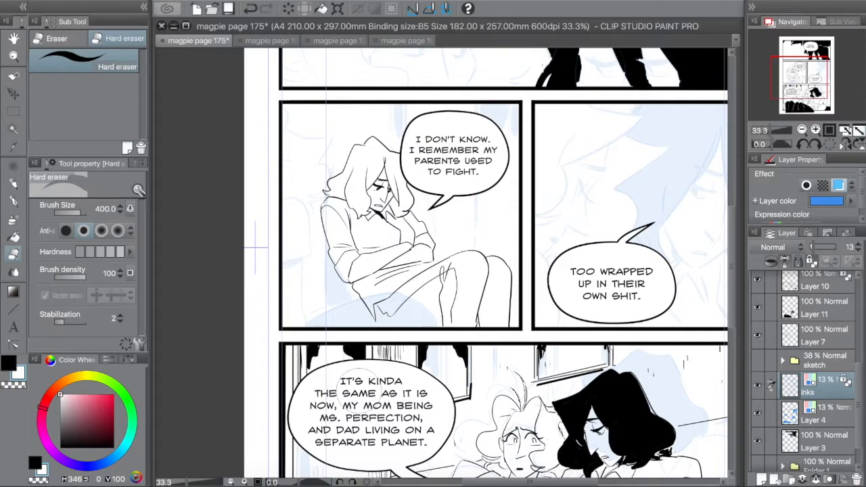
- Set the inks layer to 100% opacity and draw a horizontal background line and a dark strip behind the seated figure's knees
drag(815, 248, 841, 247)
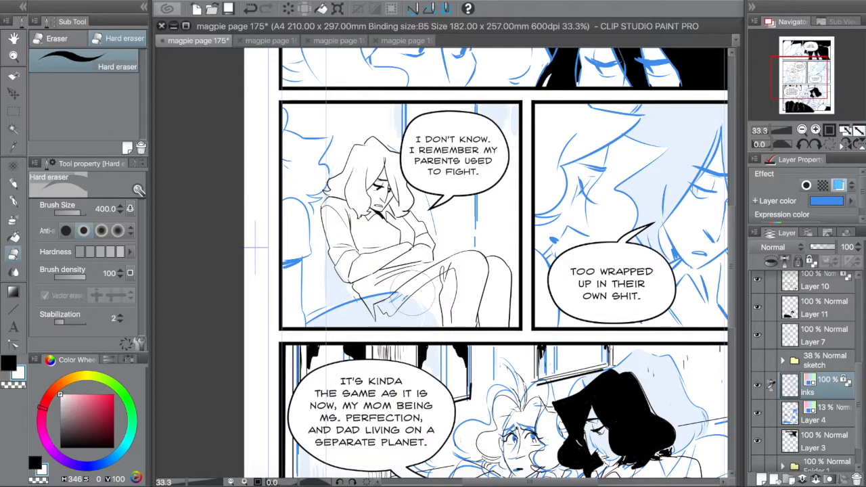
key(p)
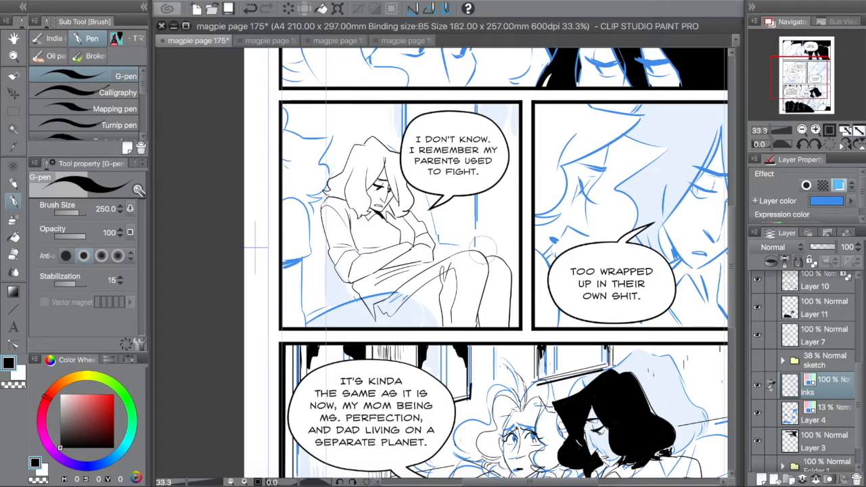
key(u)
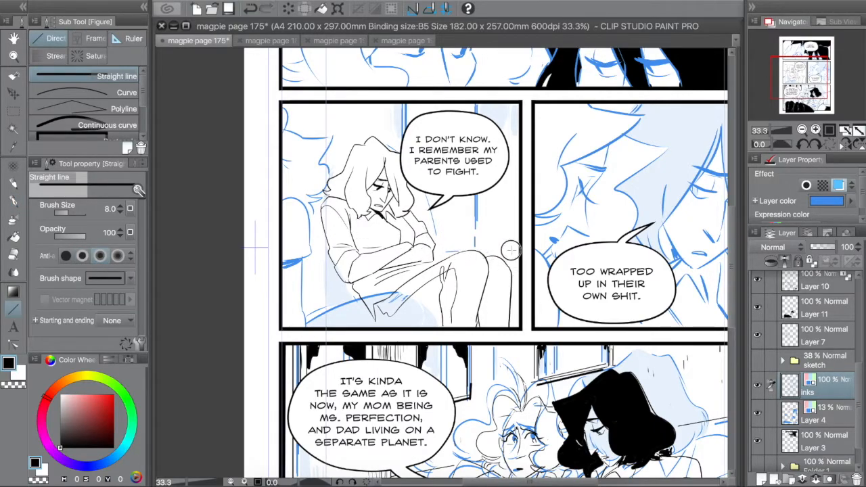
key(p)
drag(517, 276, 516, 329)
key(e)
key(p)
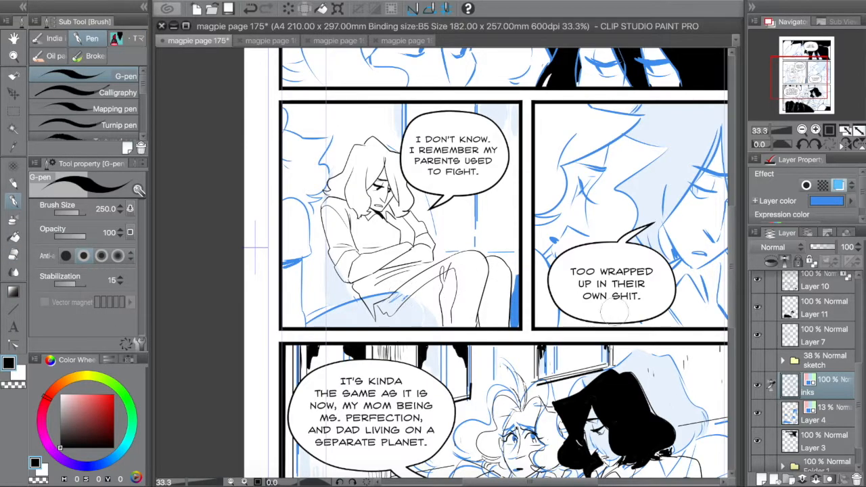
key(e)
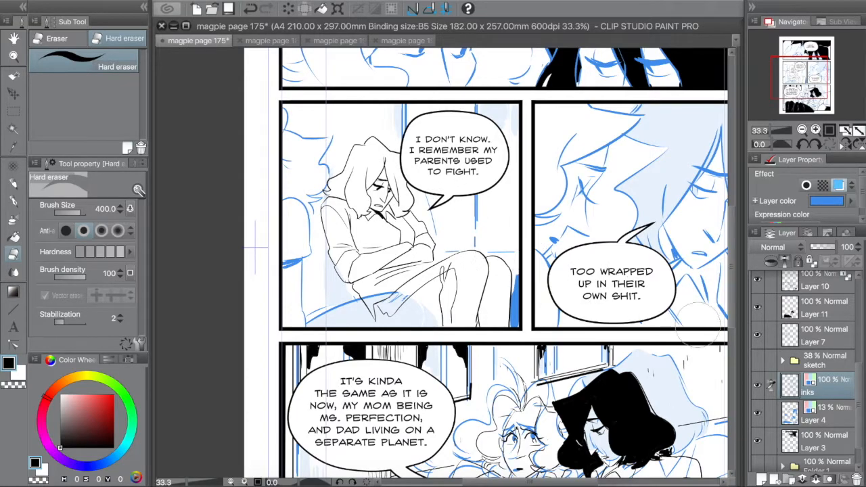
- Turn off the layer colour on the inks layer and Layer 4 with Layer 4 at 100% opacity, and save the page
click(813, 420)
click(822, 394)
click(840, 185)
click(820, 420)
click(839, 186)
drag(831, 248, 849, 248)
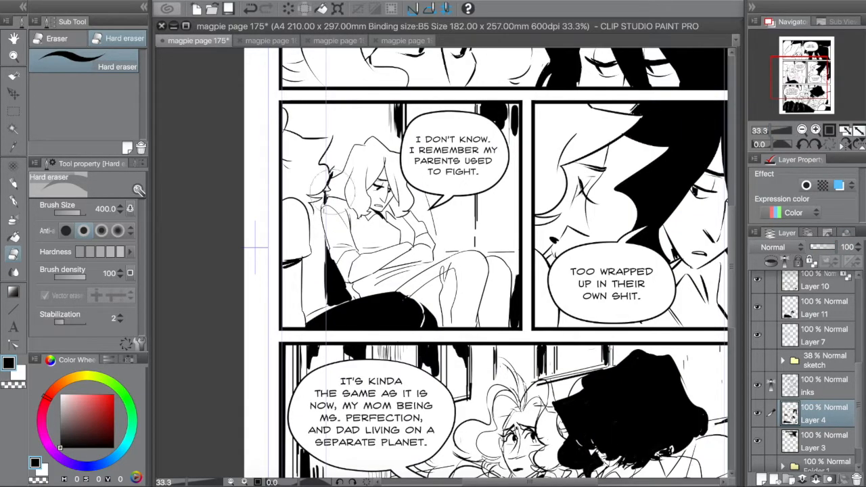
click(802, 129)
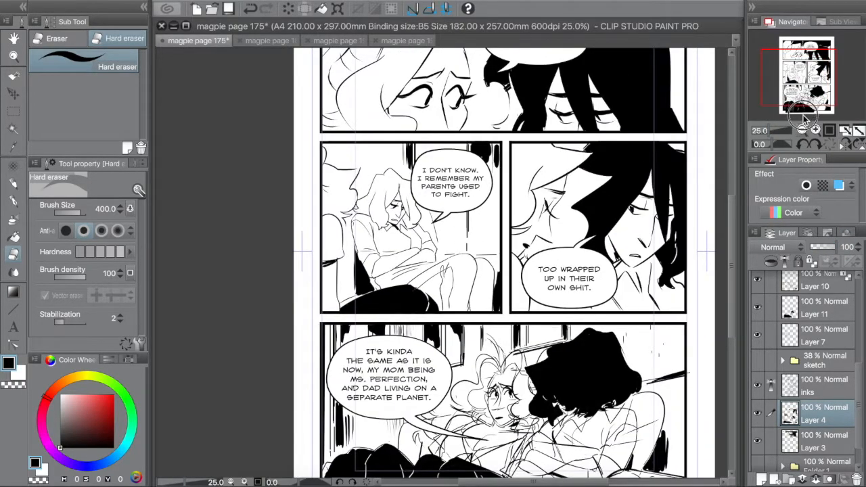
key(super+s)
- Erase the old rough lines over both figures in the bottom panel on the inks layer
drag(799, 94, 799, 105)
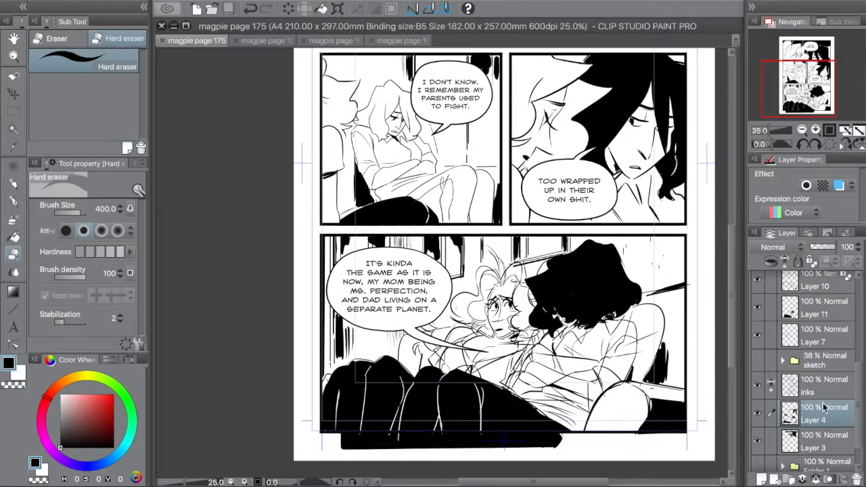
click(820, 386)
mouse_move(521, 289)
mouse_down()
mouse_move(493, 254)
mouse_move(518, 285)
mouse_move(444, 346)
mouse_move(425, 379)
mouse_up()
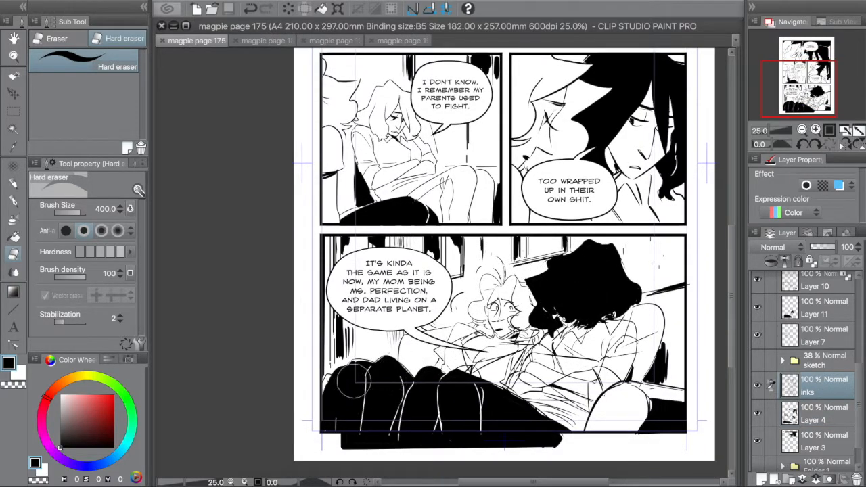
mouse_move(479, 359)
mouse_down()
mouse_move(510, 376)
mouse_move(466, 293)
mouse_up()
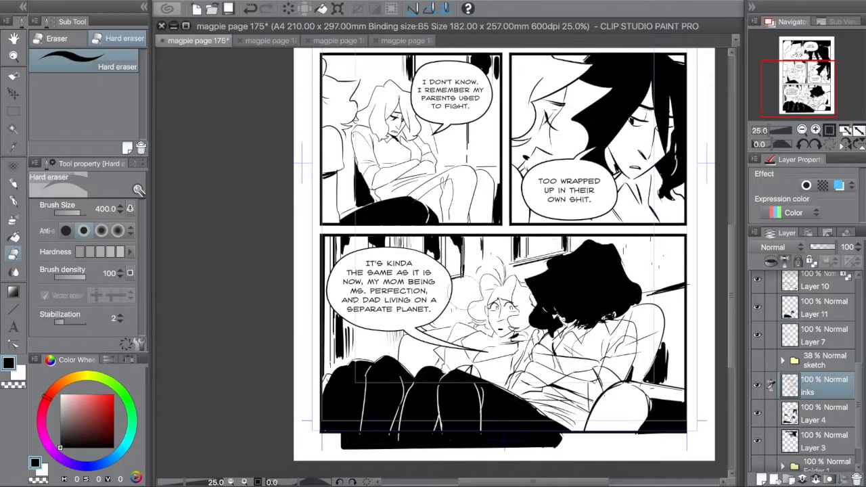
mouse_move(541, 338)
mouse_down()
mouse_move(521, 406)
mouse_move(582, 413)
mouse_move(636, 369)
mouse_move(632, 274)
mouse_up()
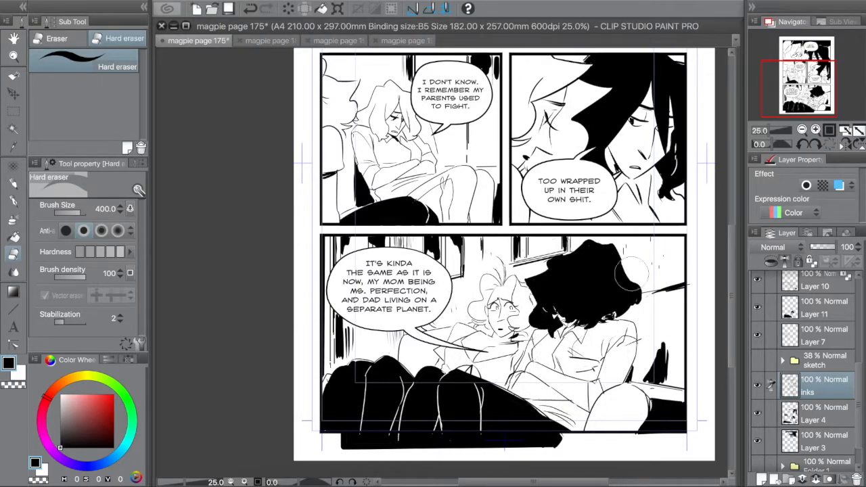
- Erase the old black hair shape around the dark-haired figure on Layer 4 and save the page
click(813, 413)
mouse_move(601, 256)
mouse_down()
mouse_move(579, 312)
mouse_move(612, 305)
mouse_up()
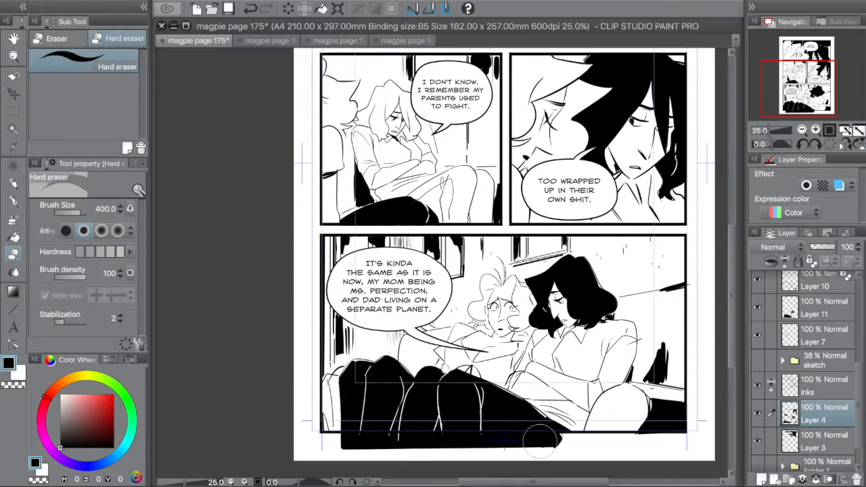
key(ctrl+s)
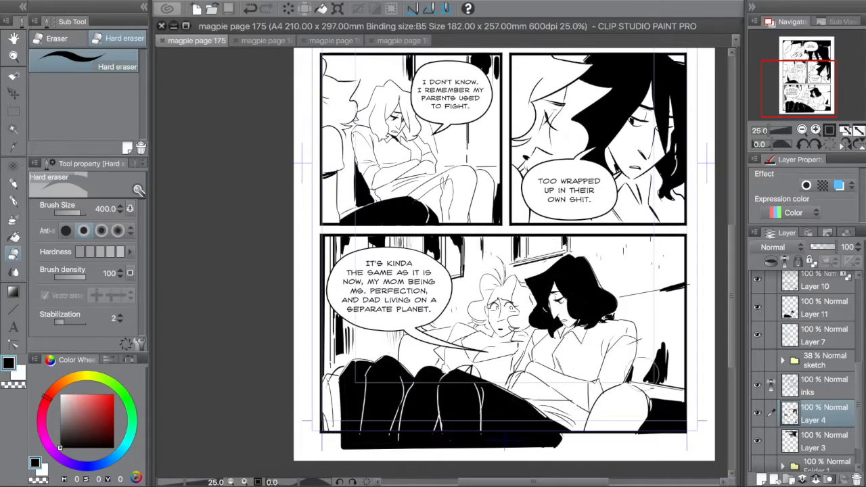
key(p)
drag(570, 234, 569, 243)
key(ctrl+z)
drag(644, 234, 642, 242)
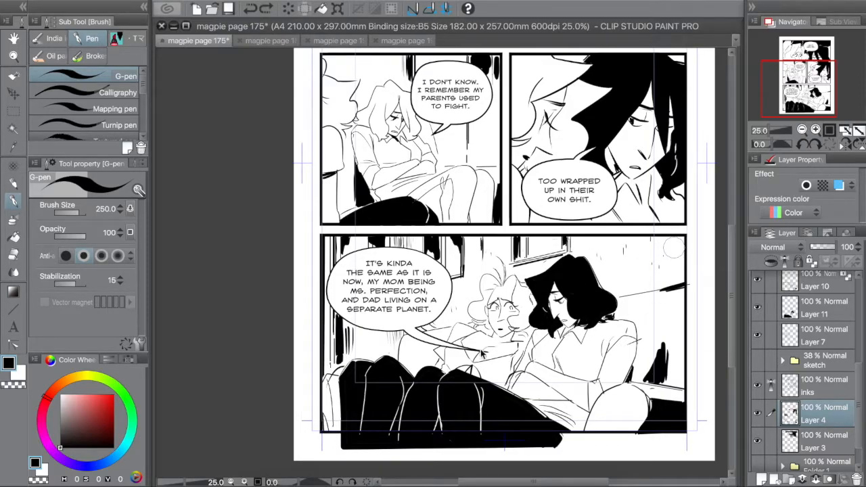
- Replace the loose black patch behind the dark-haired figure with a narrow black shadow along the back of the arm, and save
key(e)
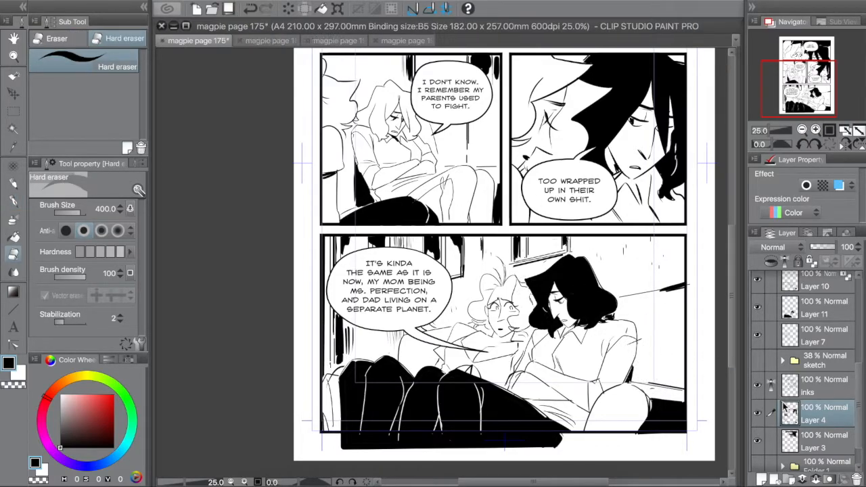
click(795, 394)
mouse_move(642, 339)
mouse_down()
mouse_move(626, 337)
mouse_move(639, 374)
mouse_up()
click(804, 412)
key(p)
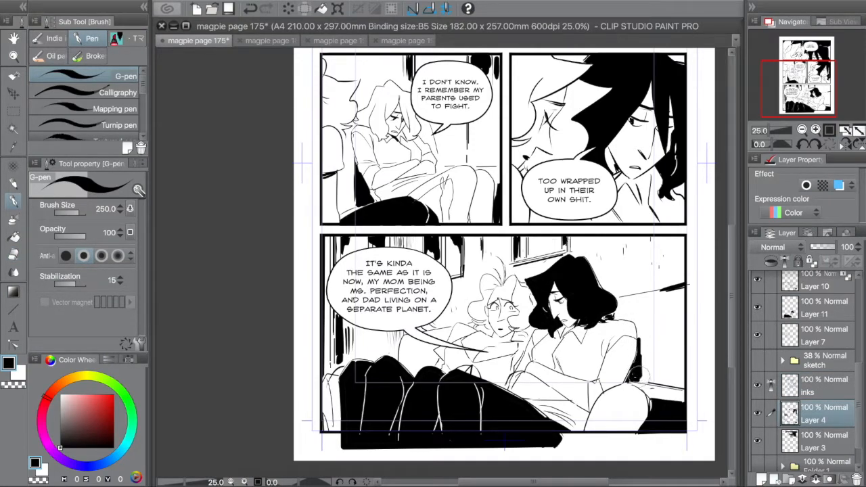
key(e)
key(ctrl+s)
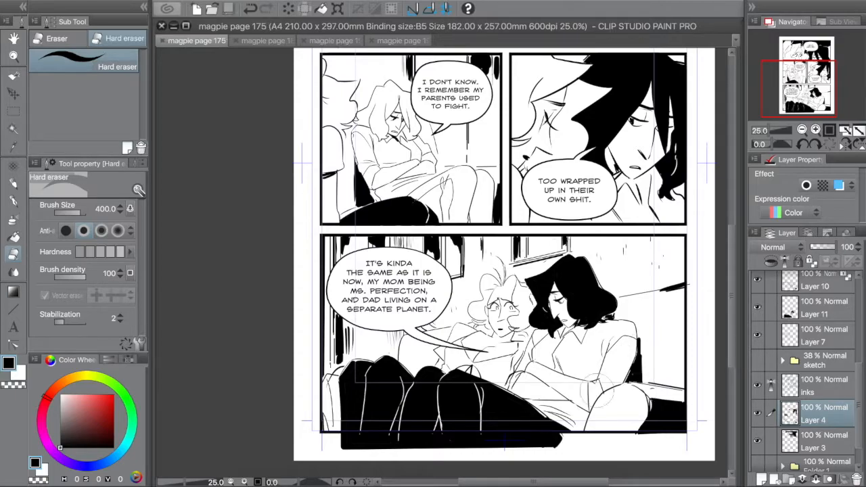
- Ink a tapered black shadow beneath the dark-haired figure's forearms on Layer 4, trim its edges, and save the page
key(p)
drag(566, 403, 589, 414)
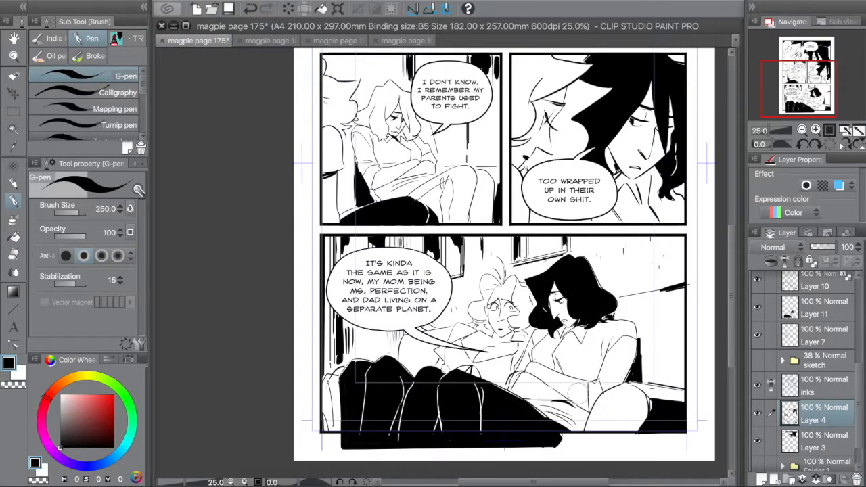
mouse_move(521, 394)
mouse_down()
mouse_move(564, 402)
mouse_move(565, 391)
mouse_up()
key(e)
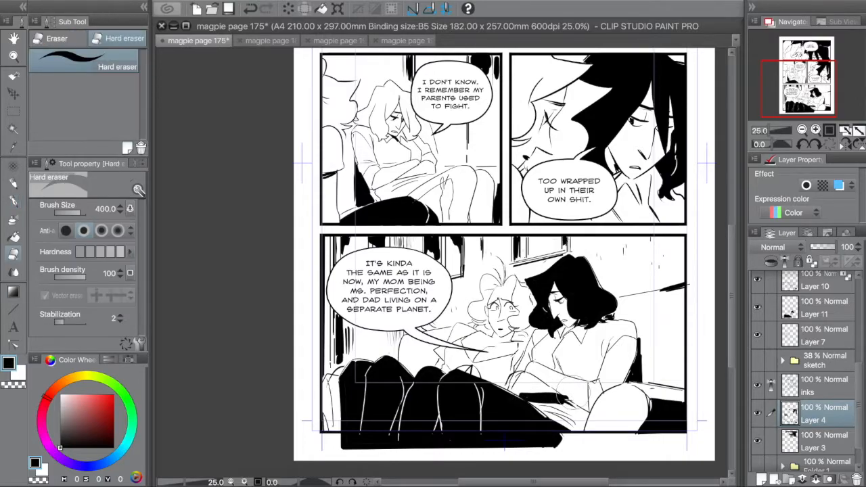
key(b)
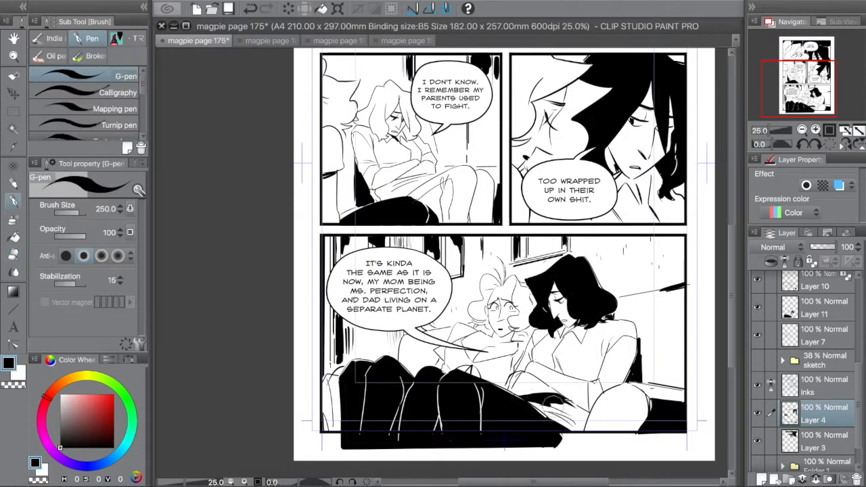
drag(541, 407, 568, 401)
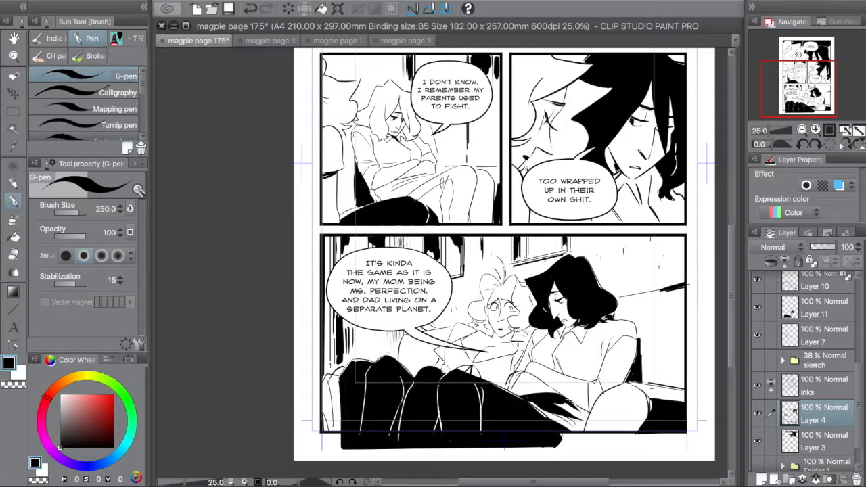
key(e)
key(ctrl+s)
- Fill the seated figure's legs and hair solid black on Layer 11 in the first middle-row panel
click(803, 130)
click(13, 56)
click(812, 313)
drag(387, 172, 502, 253)
key(b)
mouse_move(372, 325)
mouse_down()
mouse_move(459, 281)
mouse_move(470, 279)
mouse_move(448, 285)
mouse_move(480, 279)
mouse_move(488, 290)
mouse_move(511, 287)
mouse_move(521, 309)
mouse_move(518, 375)
mouse_move(484, 368)
mouse_move(441, 379)
mouse_move(394, 342)
mouse_move(467, 299)
mouse_move(508, 325)
mouse_move(433, 347)
mouse_up()
mouse_move(316, 113)
mouse_down()
mouse_move(285, 155)
mouse_move(300, 153)
mouse_move(299, 164)
mouse_move(319, 160)
mouse_move(319, 170)
mouse_move(346, 134)
mouse_move(375, 184)
mouse_move(375, 196)
mouse_move(365, 184)
mouse_move(366, 203)
mouse_move(386, 197)
mouse_move(372, 154)
mouse_move(374, 191)
mouse_move(354, 129)
mouse_move(370, 145)
mouse_move(371, 165)
mouse_move(335, 115)
mouse_move(322, 112)
mouse_move(329, 102)
mouse_move(338, 119)
mouse_move(267, 161)
mouse_move(269, 175)
mouse_move(256, 173)
mouse_move(292, 191)
mouse_move(277, 174)
mouse_move(311, 175)
mouse_move(313, 189)
mouse_move(296, 197)
mouse_move(328, 230)
mouse_move(301, 200)
mouse_move(320, 207)
mouse_up()
key(e)
key(p)
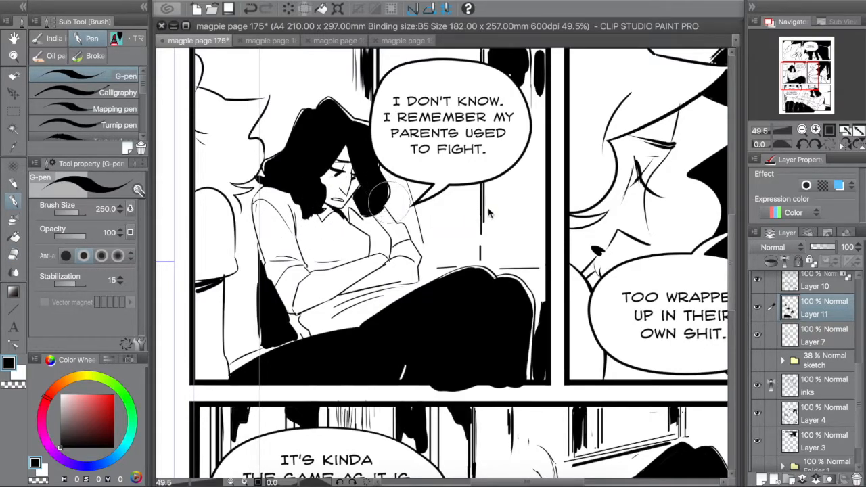
- Save magpie page 175 and bring up magpie page 184
key(ctrl+s)
click(801, 129)
click(800, 129)
click(800, 129)
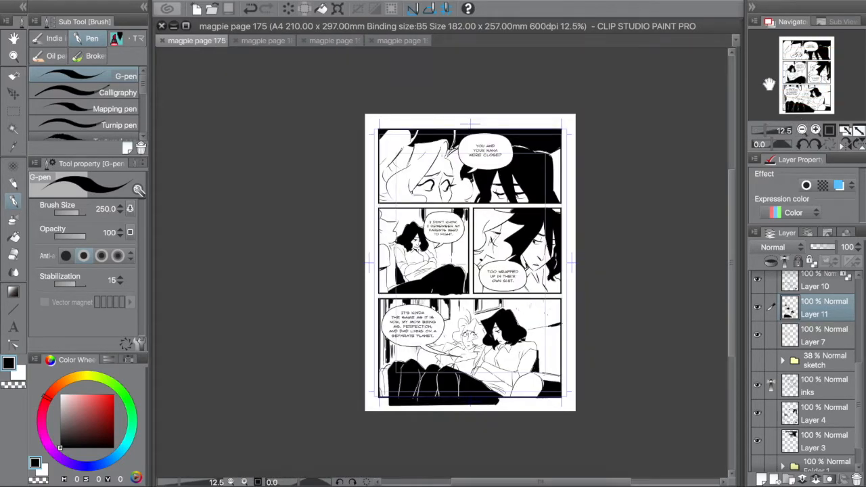
click(261, 40)
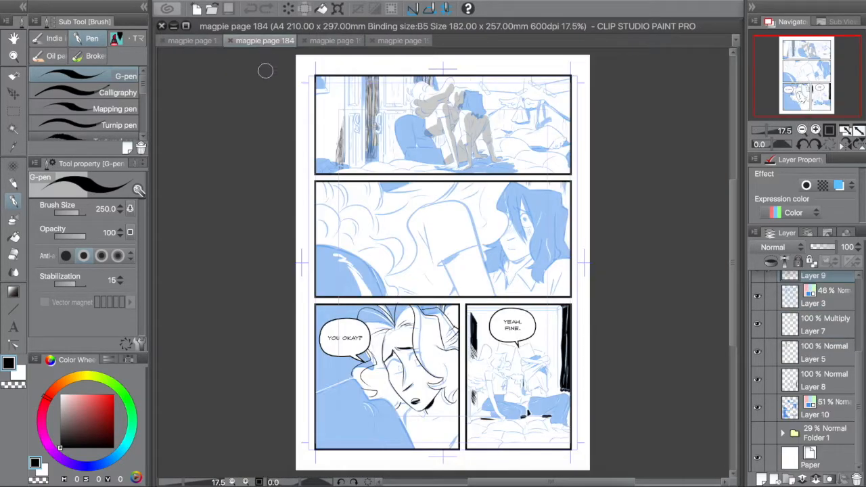
- Make Layer 9 the active layer for inking the "YOU OKAY?" panel of page 184
click(803, 400)
click(814, 130)
drag(812, 87, 812, 90)
click(815, 131)
drag(262, 231, 254, 229)
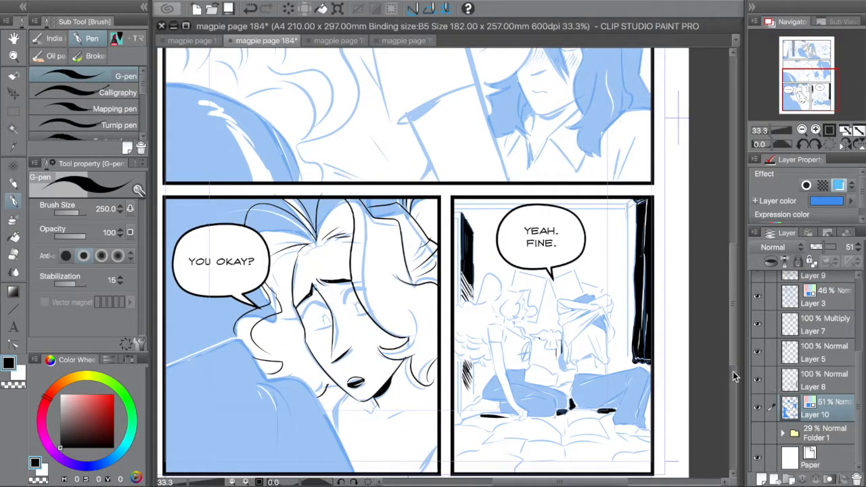
click(842, 390)
click(774, 332)
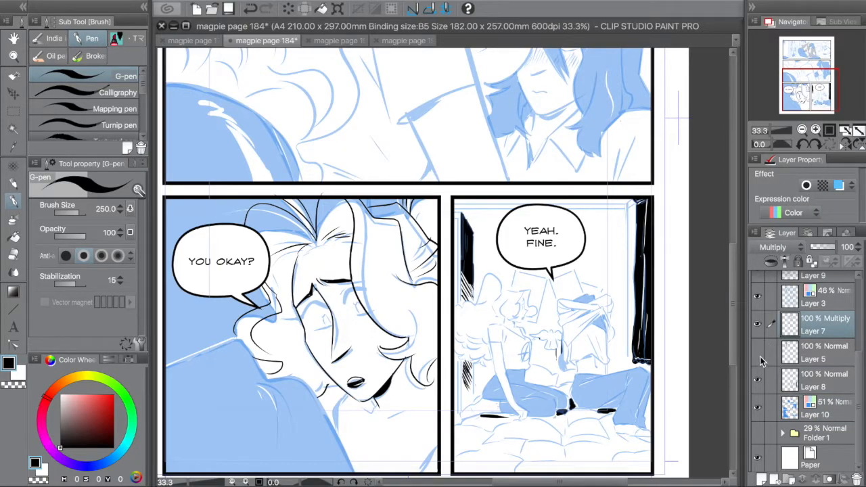
scroll(761, 363, up, 2)
click(758, 323)
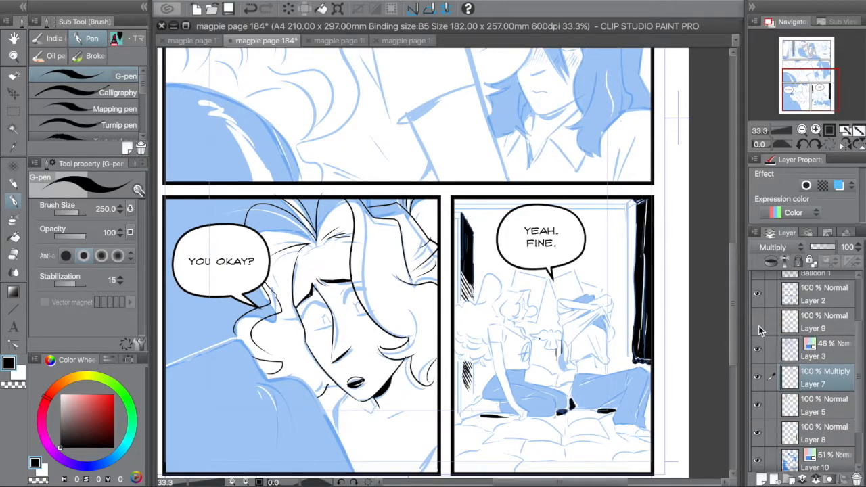
click(811, 332)
- Ink the thick angular upper lid of the eye nearest the hair lock with the size 20 G-pen and fill it black
click(15, 74)
click(13, 57)
drag(228, 212, 481, 434)
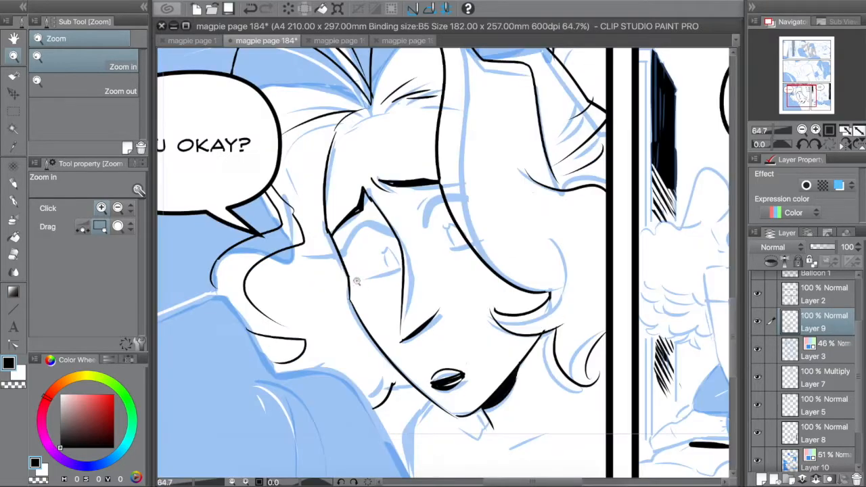
key(p)
key(e)
click(97, 209)
text(20)
key(Return)
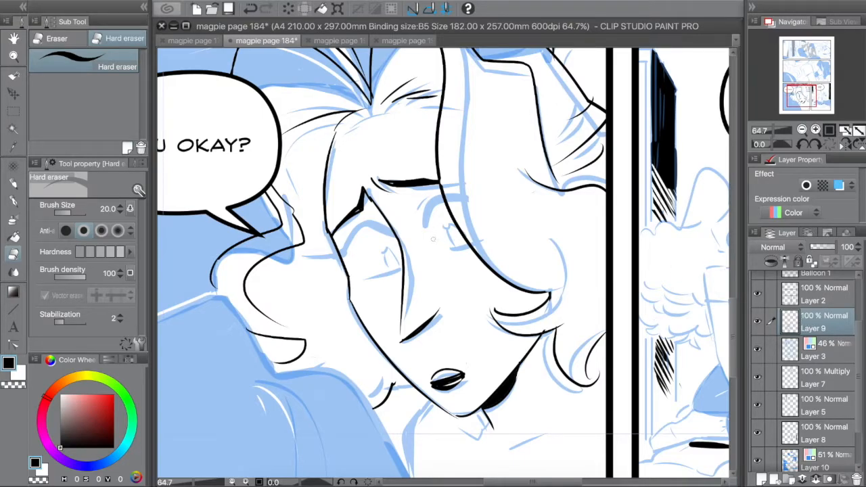
key(p)
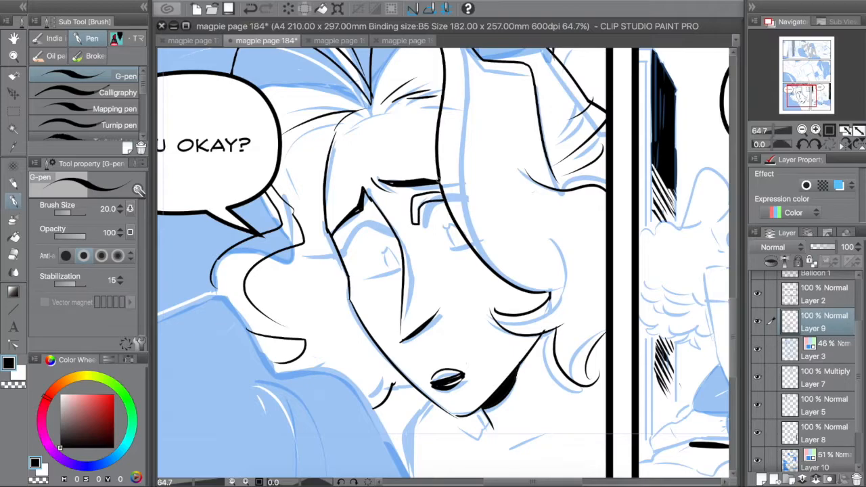
key(g)
click(416, 207)
key(p)
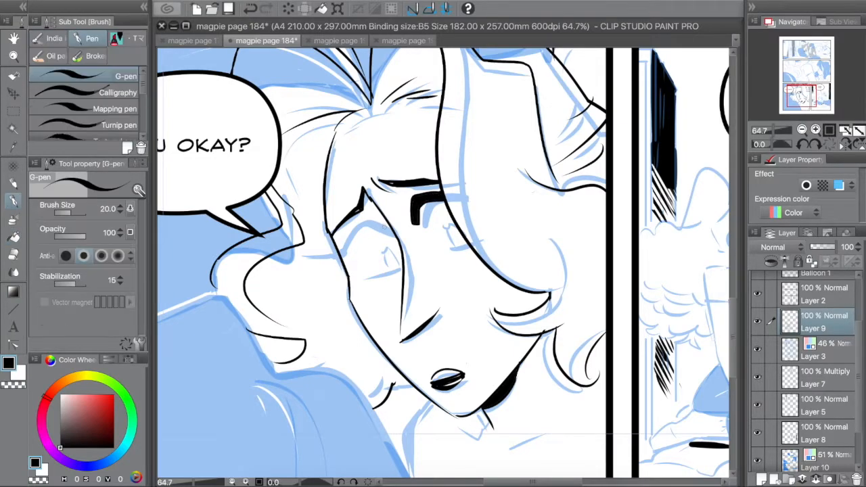
- Ink the other upper lid solid black on Layer 9 and add the irises, lower lids, neck and collar lines
key(g)
click(342, 254)
key(p)
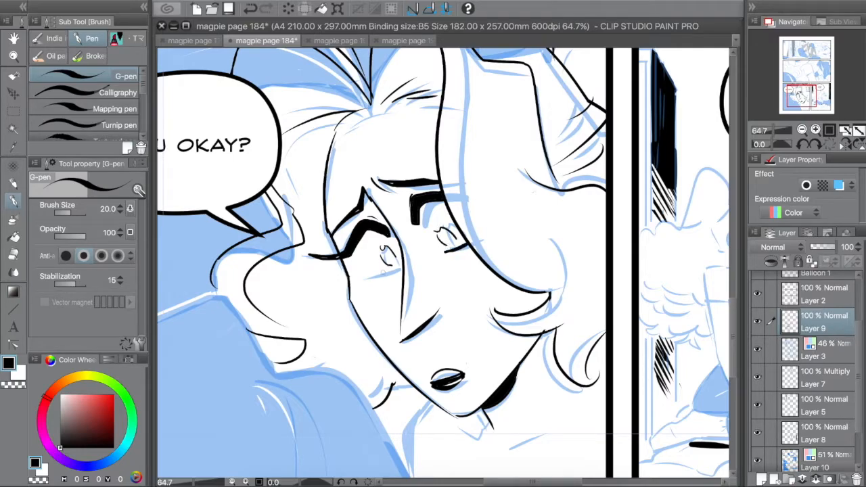
key(e)
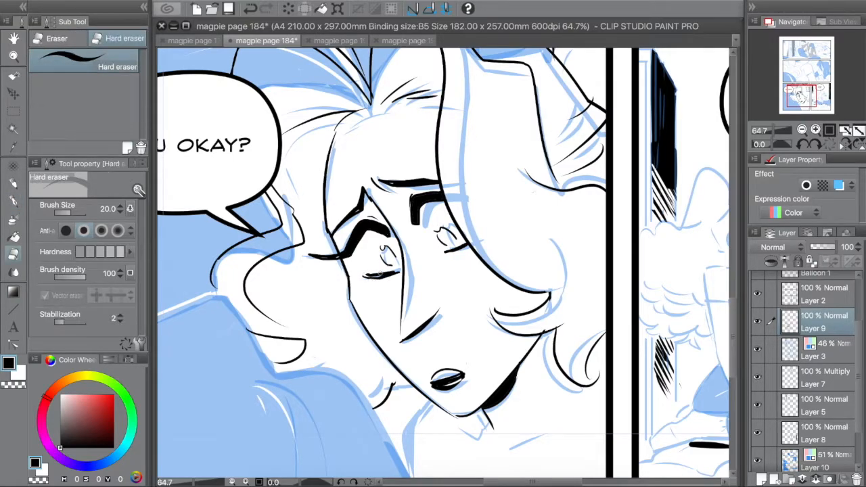
key(p)
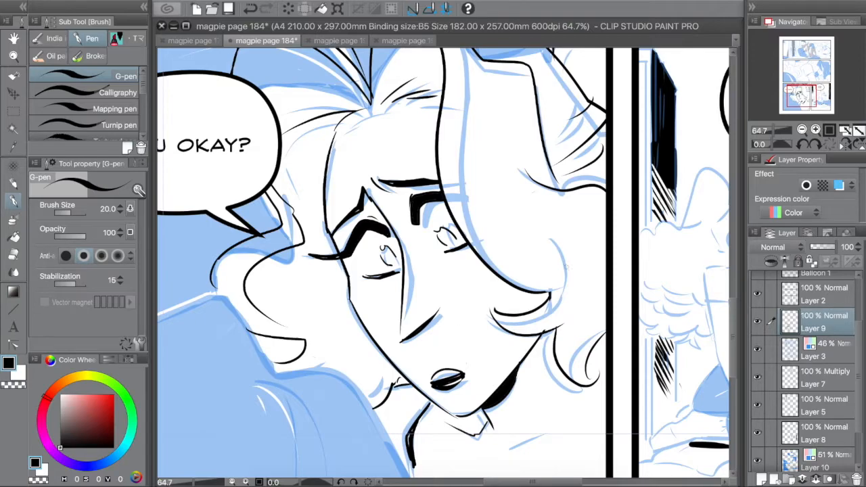
drag(784, 129, 781, 127)
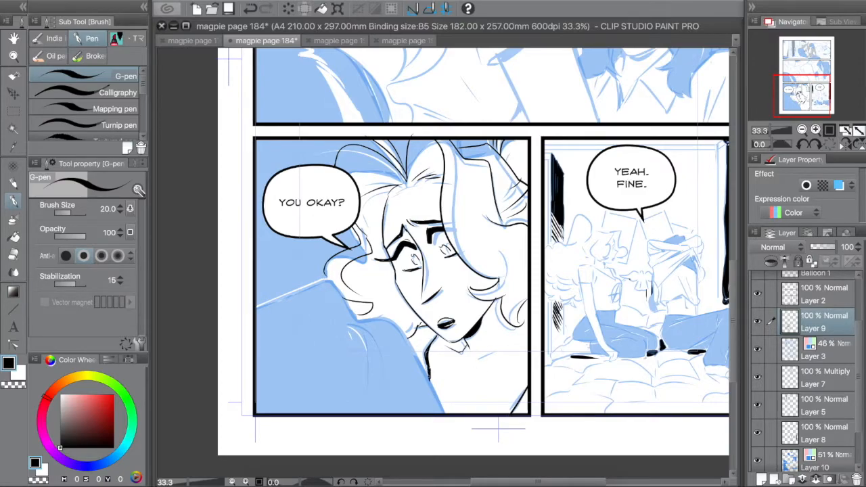
- Erase the blue fill overlapping the light hair on Layer 10 at size 80, set its opacity to 100 and turn off its layer color
key(e)
click(817, 459)
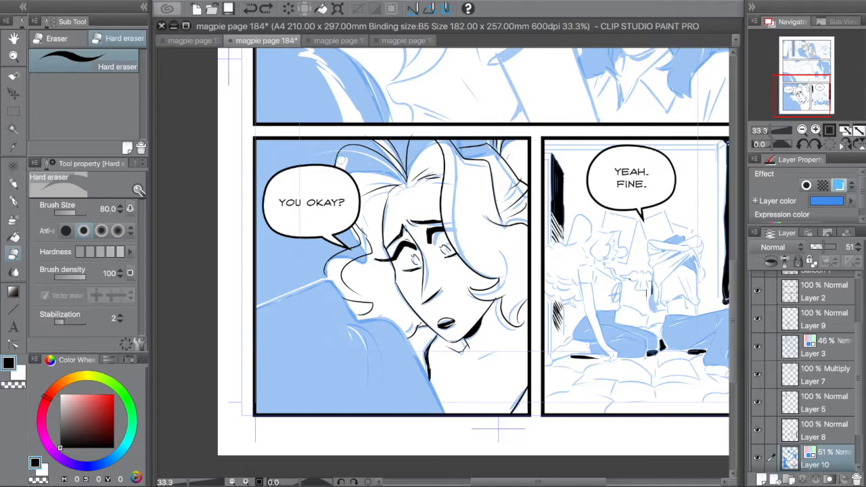
mouse_move(341, 160)
mouse_down()
mouse_move(388, 167)
mouse_move(346, 164)
mouse_up()
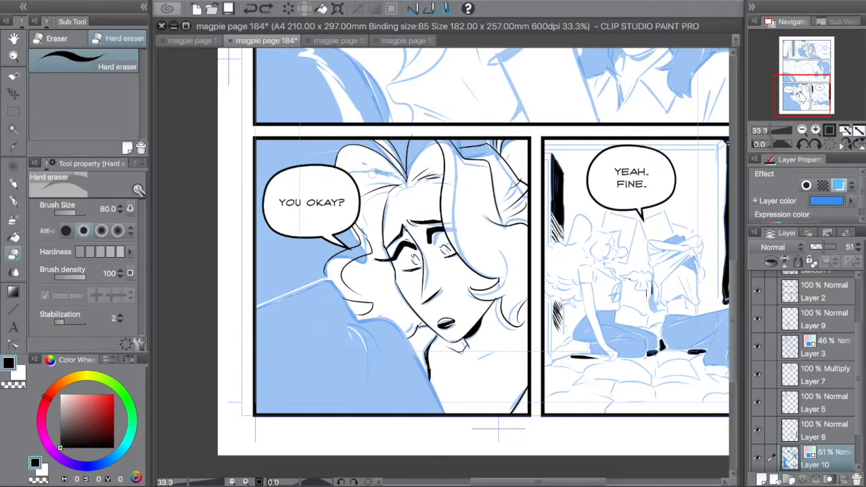
key(p)
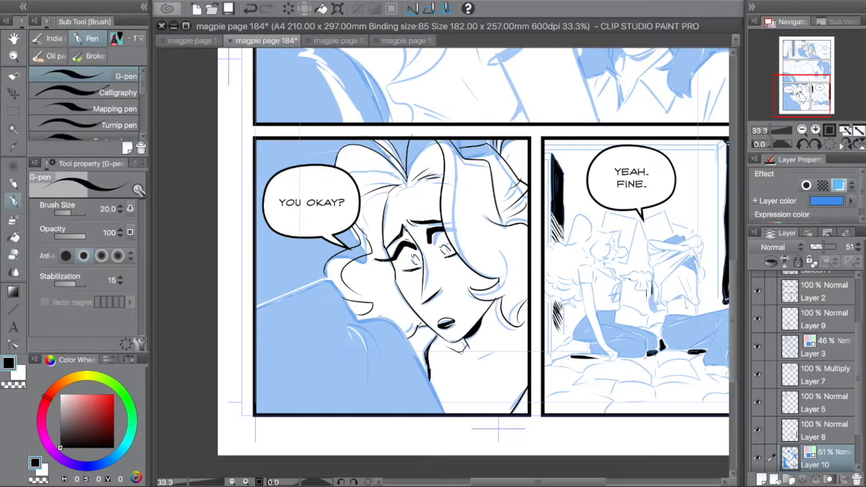
key(e)
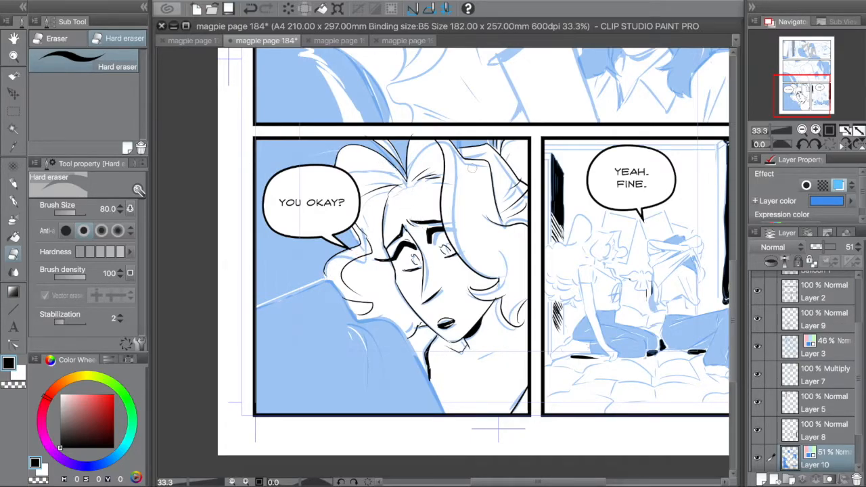
click(838, 248)
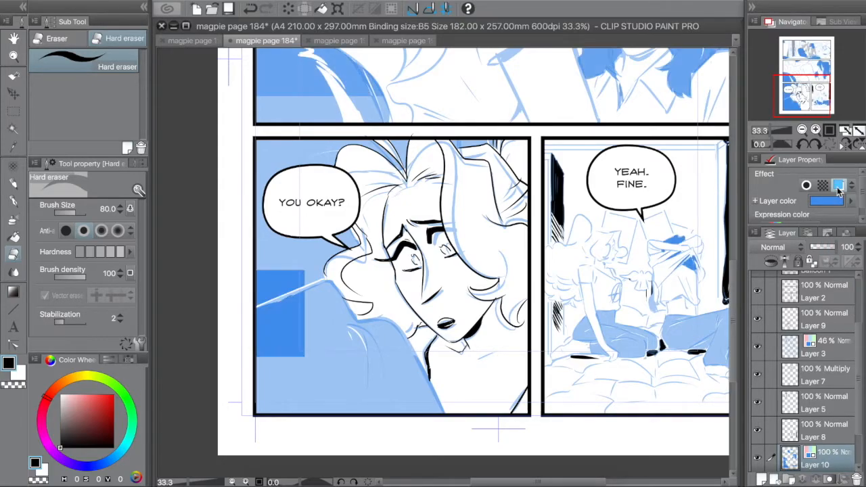
click(839, 186)
- Delete the sketch lines over the face and hair on Layer 3 and erase the remnants around the jaw at size 170
click(830, 358)
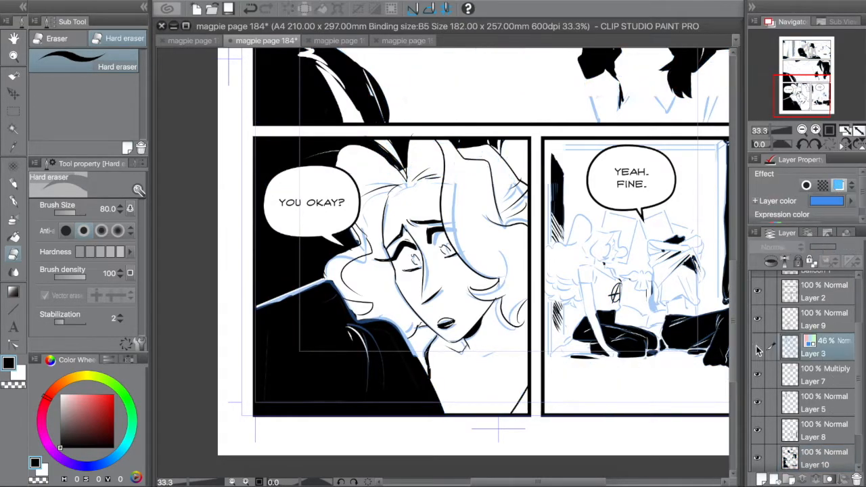
key(m)
drag(456, 217, 534, 274)
key(Delete)
key(super+d)
key(e)
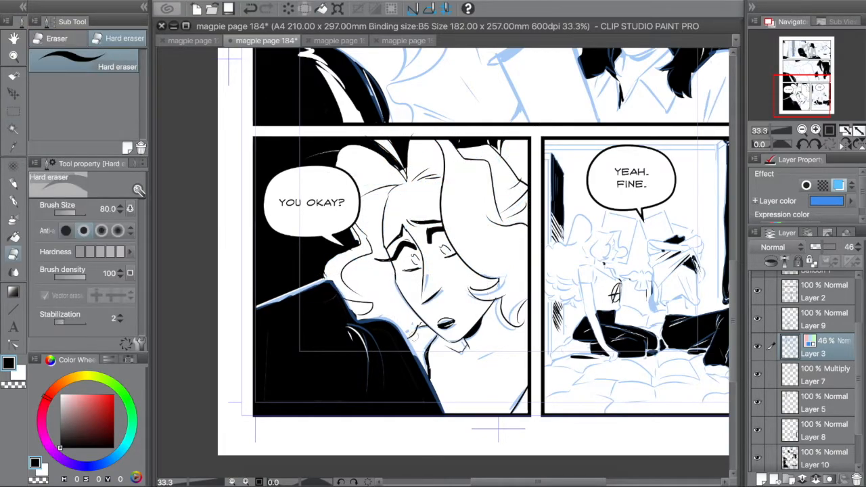
key(bracketright)
key(bracketright)
key(bracketright)
key(bracketright)
drag(410, 327, 425, 326)
- Set Layer 3's opacity to 100, turn off its layer color, erase stray lines on the light-haired figure's shirt, and save the page
click(851, 248)
drag(852, 248, 862, 249)
click(840, 185)
drag(516, 406, 519, 393)
mouse_move(515, 338)
mouse_down()
mouse_move(496, 329)
mouse_move(483, 339)
mouse_up()
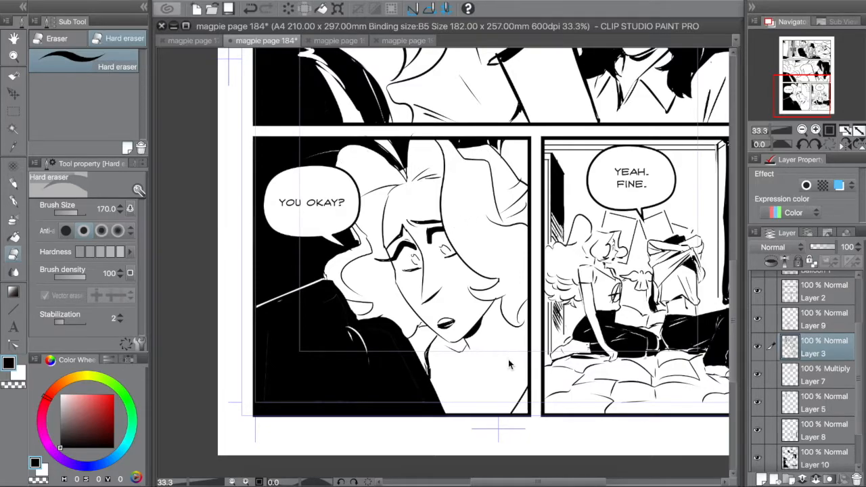
key(ctrl+s)
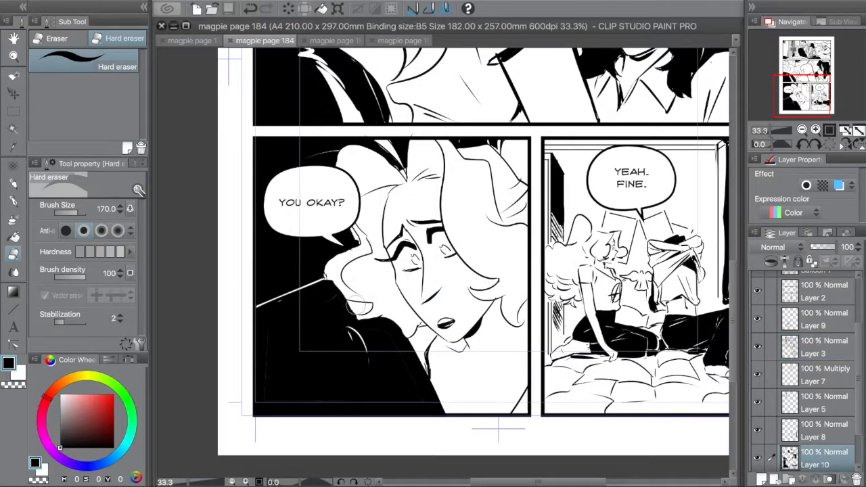
- Fill the gap under the hair curl beside the dark shoulder solid black on Layer 10 and switch the G-pen to white
key(p)
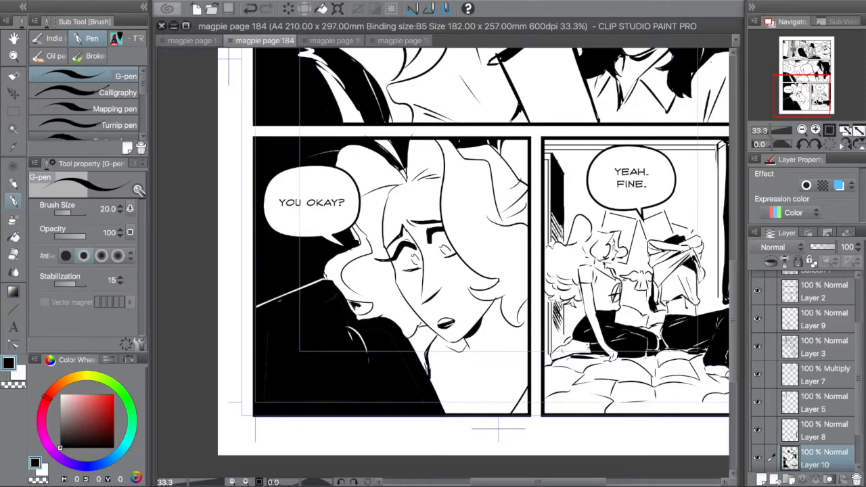
key(g)
click(366, 307)
key(p)
key(e)
key(p)
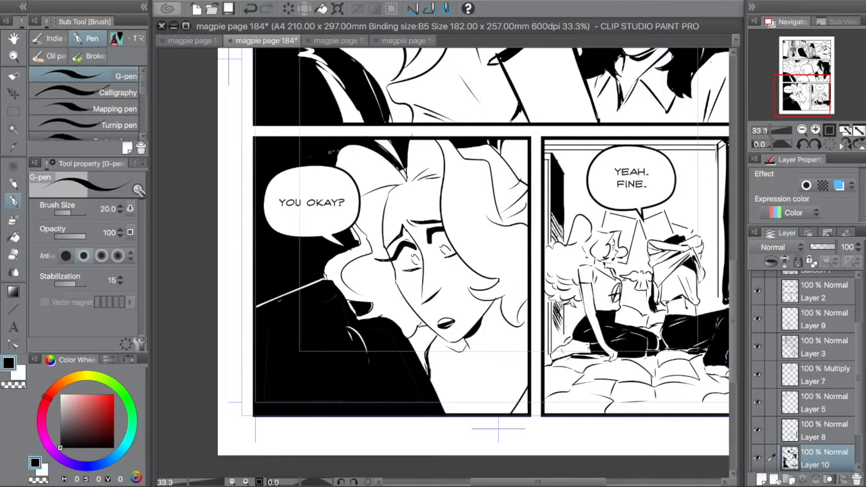
key(x)
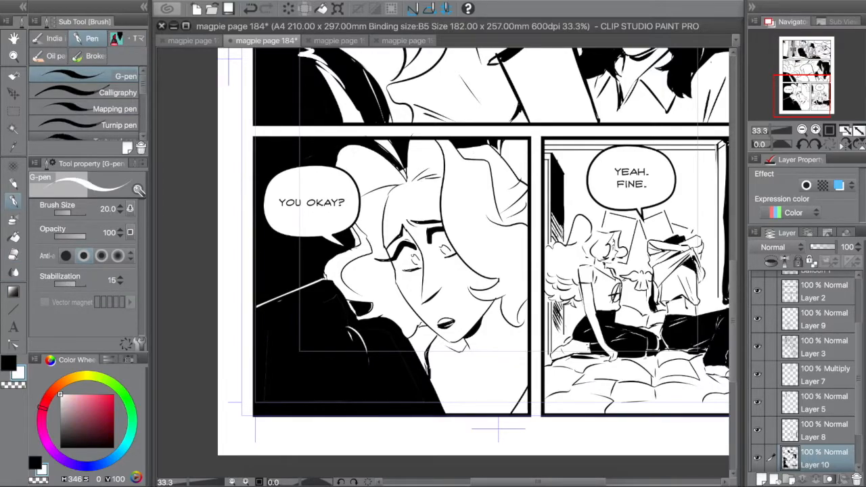